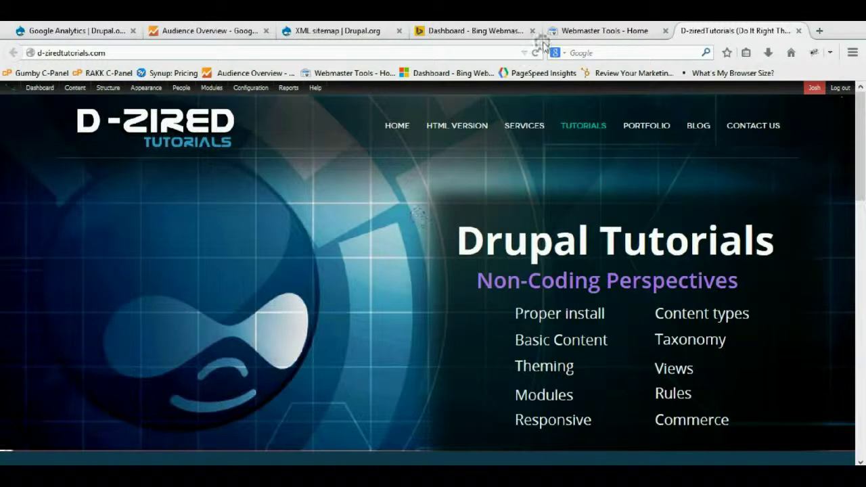
Step: Check the Bing Webmaster My Sites list, then bring up the Drupal.org XML sitemap module page
left_click(570, 34)
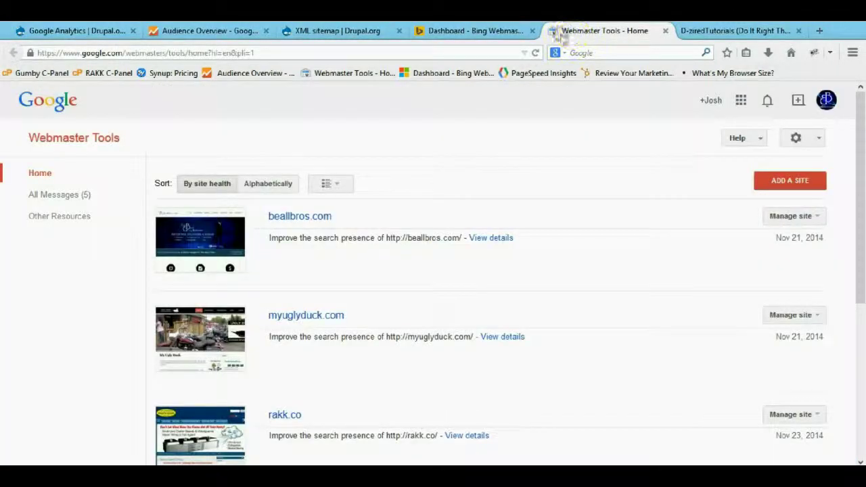
left_click(467, 28)
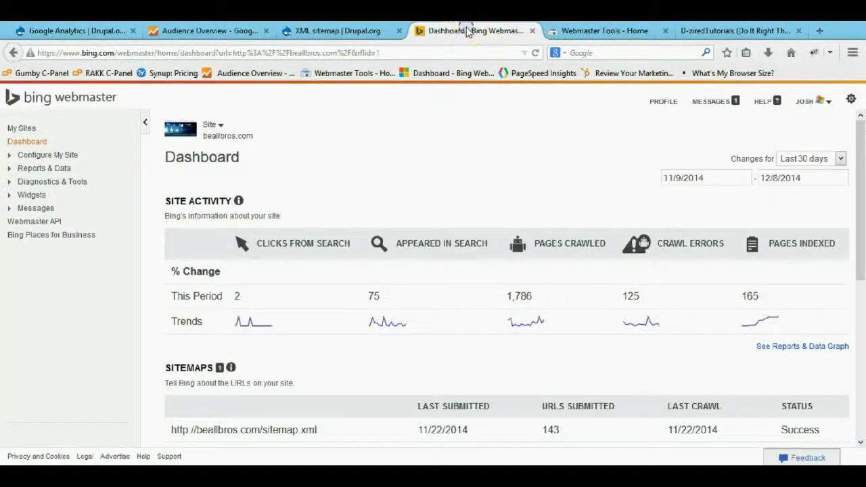
left_click(86, 105)
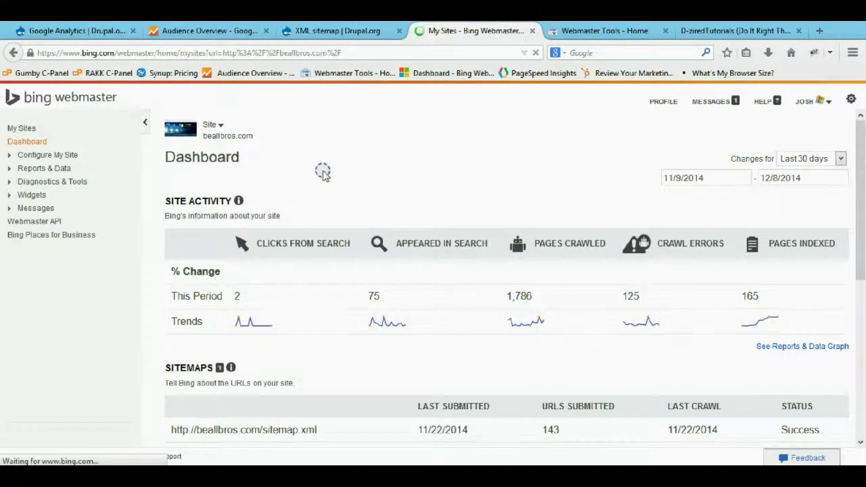
scroll(315, 181, "down", 1)
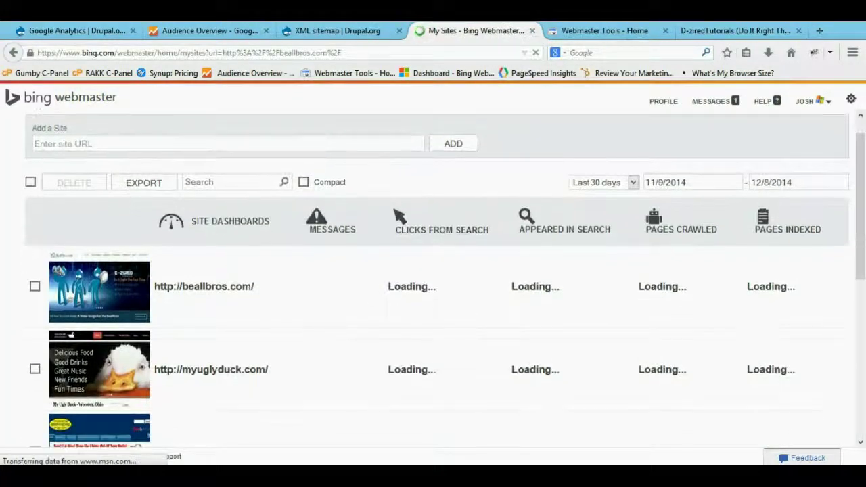
left_click(338, 32)
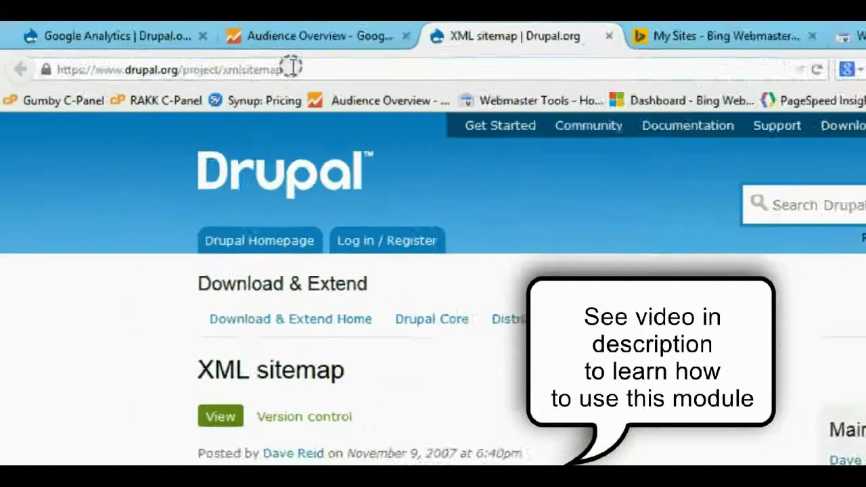
Step: Review the XML sitemap page address, then the Analytics audience overview and all-accounts home
left_click(192, 53)
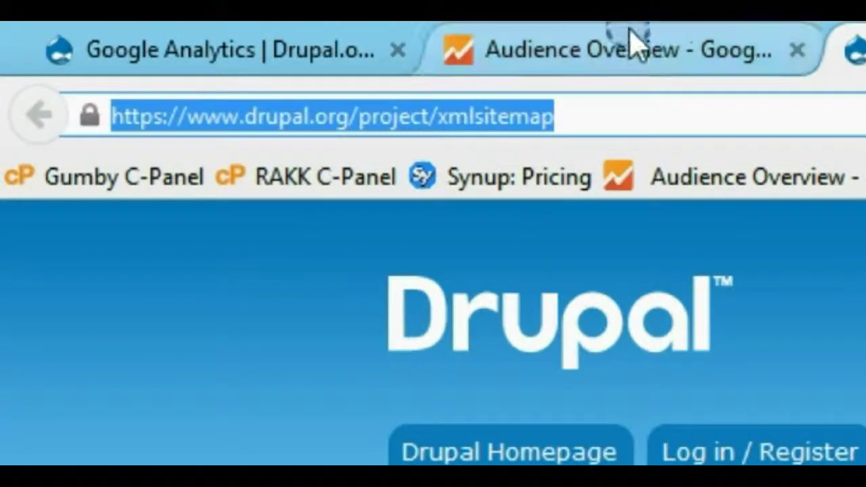
left_click(642, 51)
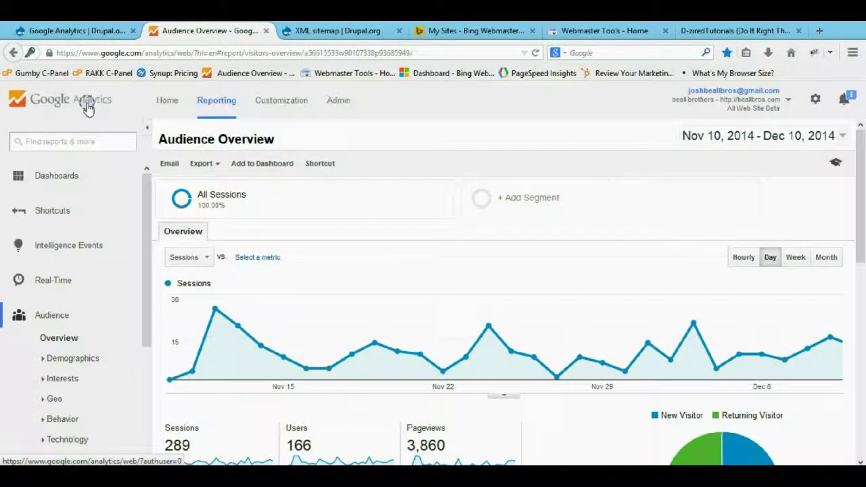
left_click(87, 109)
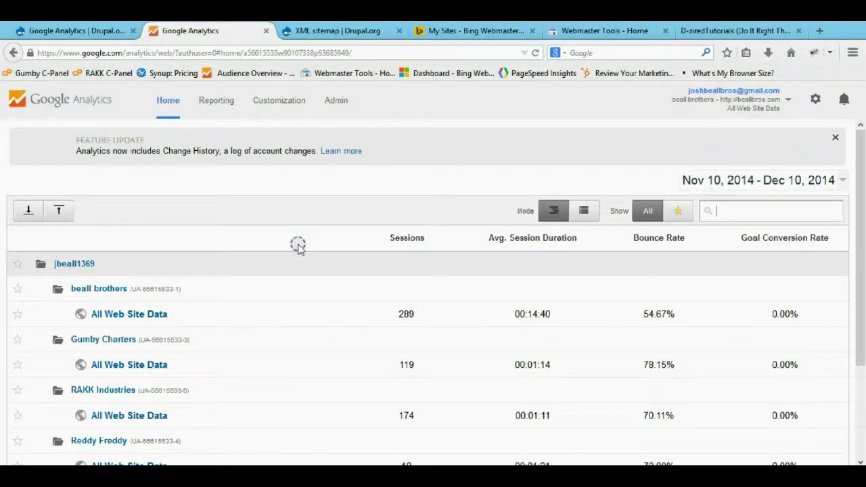
Step: Close the Drupal Google Analytics module page and the Analytics reports tab
left_click(91, 27)
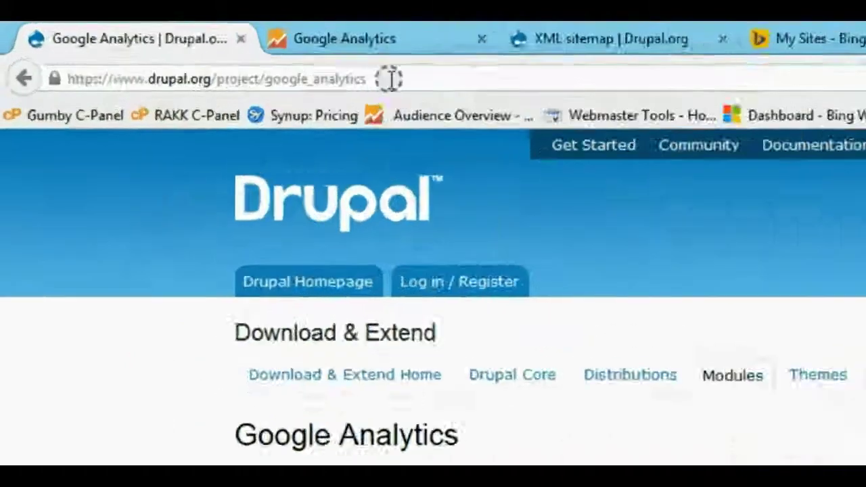
left_click(211, 53)
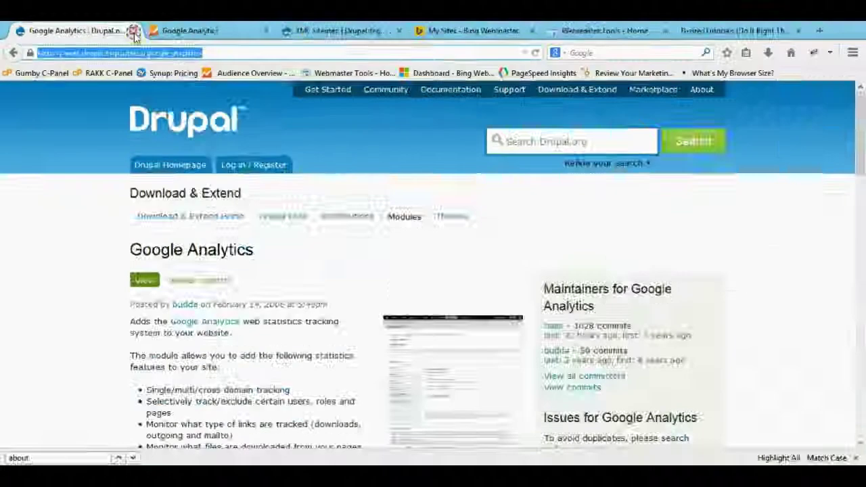
left_click(398, 50)
left_click(397, 50)
Step: Close the XML sitemap, Bing and Webmaster Tools tabs and load the Google homepage
left_click(135, 31)
left_click(135, 31)
left_click(135, 31)
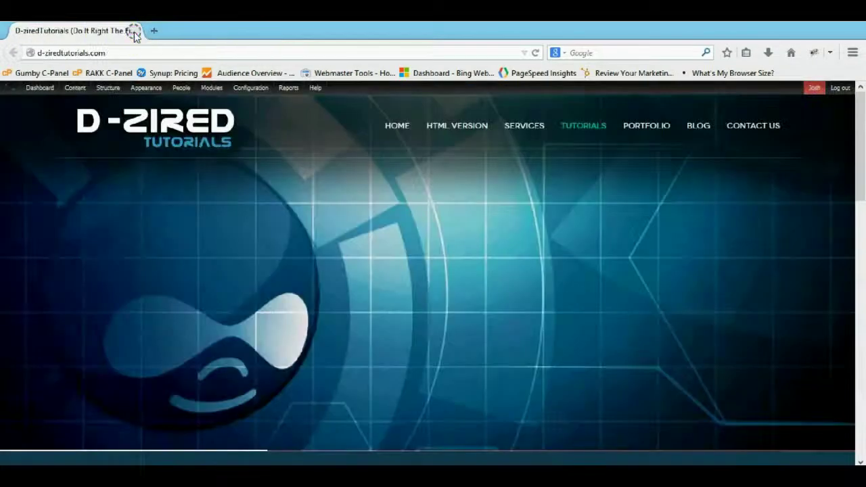
left_click(149, 56)
type("google")
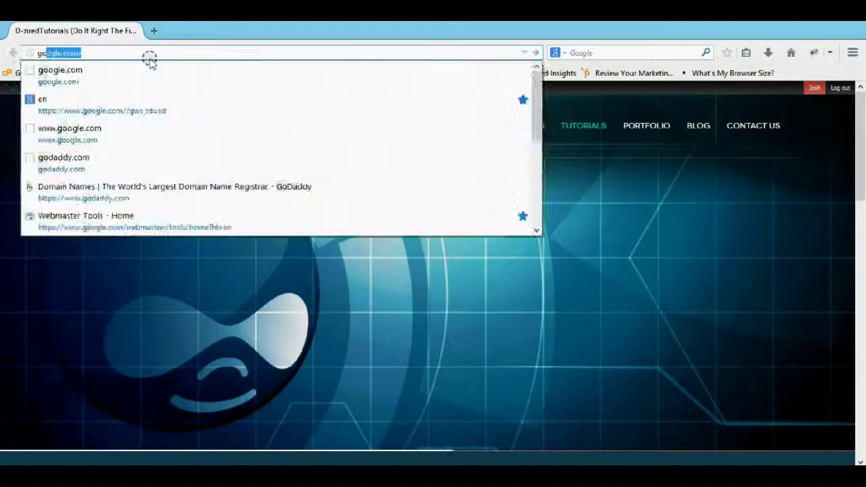
key("Return")
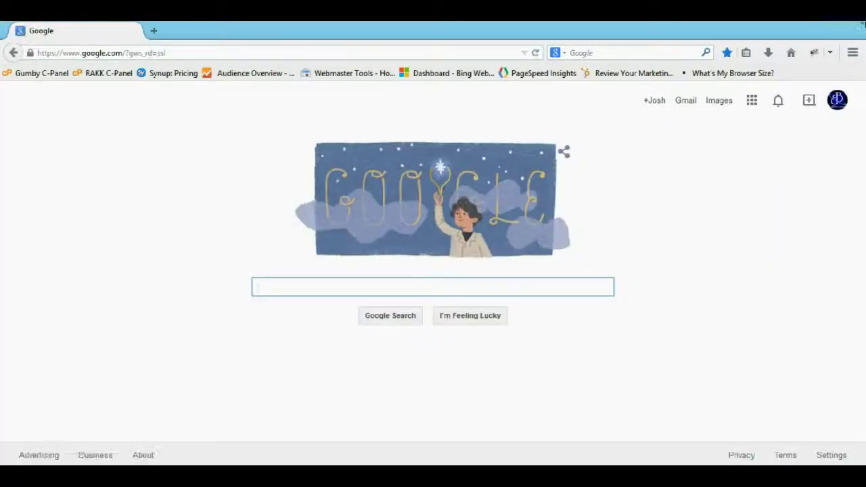
Step: Sign out of the old Google account and start creating a new account
left_click(837, 100)
left_click(810, 223)
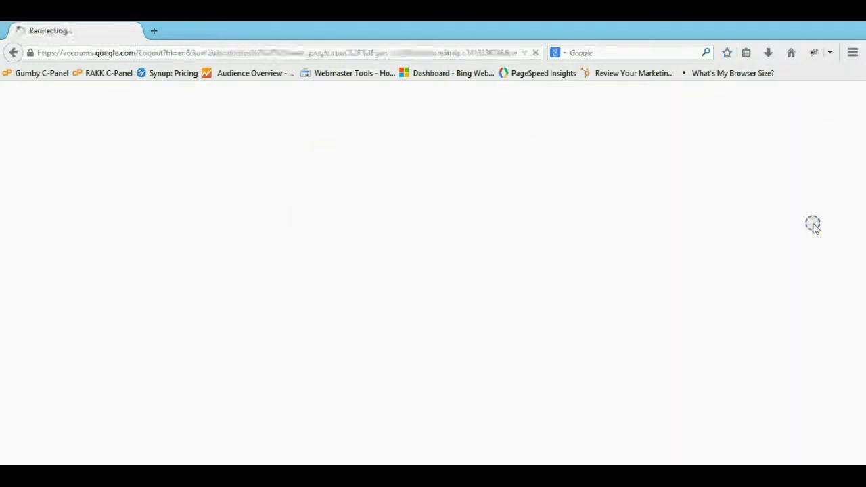
left_click(817, 101)
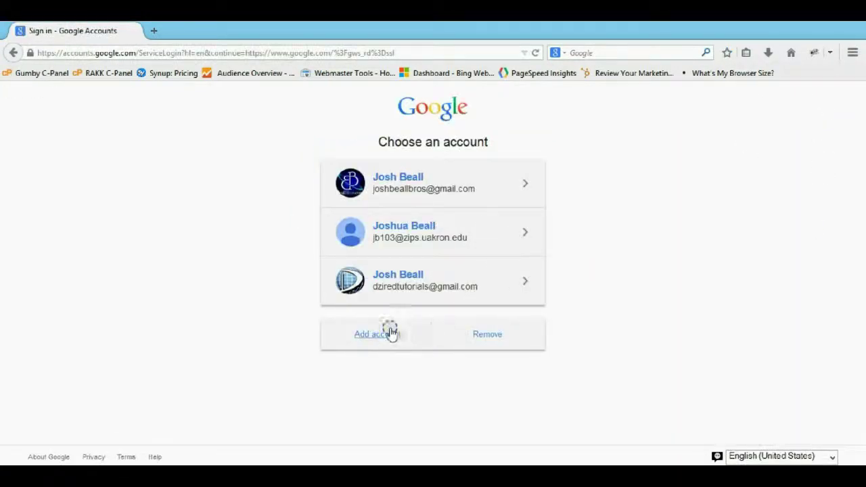
left_click(390, 332)
scroll(412, 392, "down", 2)
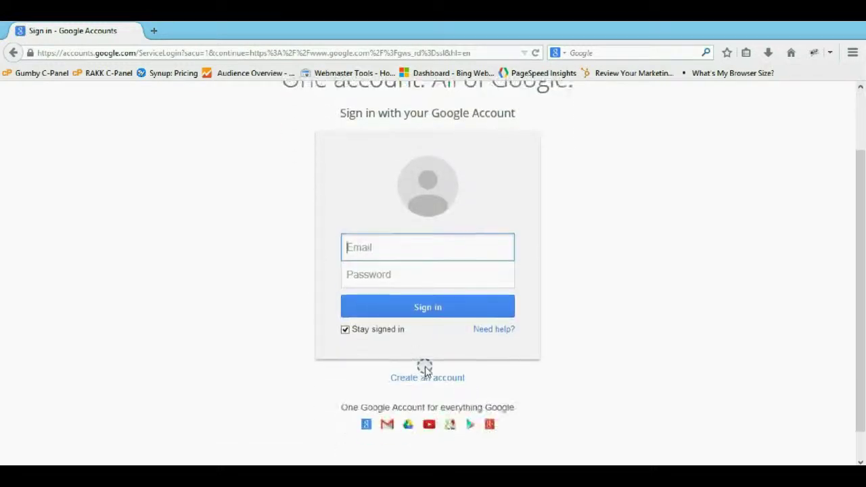
left_click(427, 377)
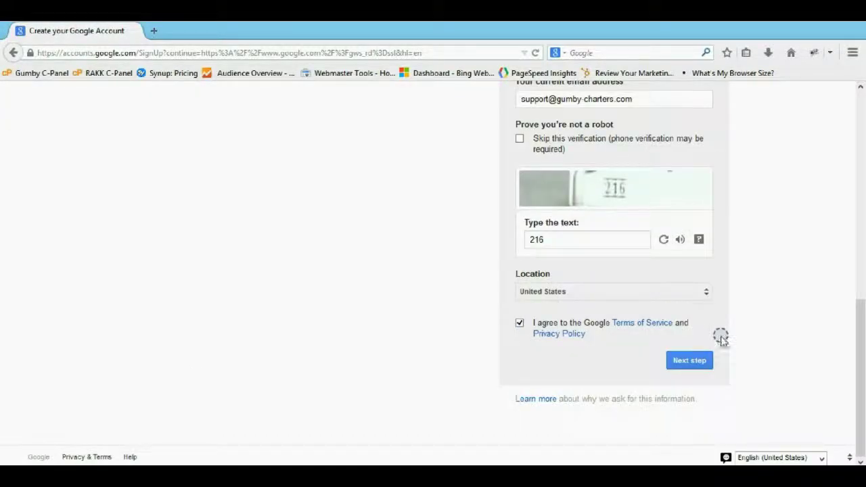
Step: Submit the new account's details, save its password, create the Google+ profile and finish setup
left_click(703, 361)
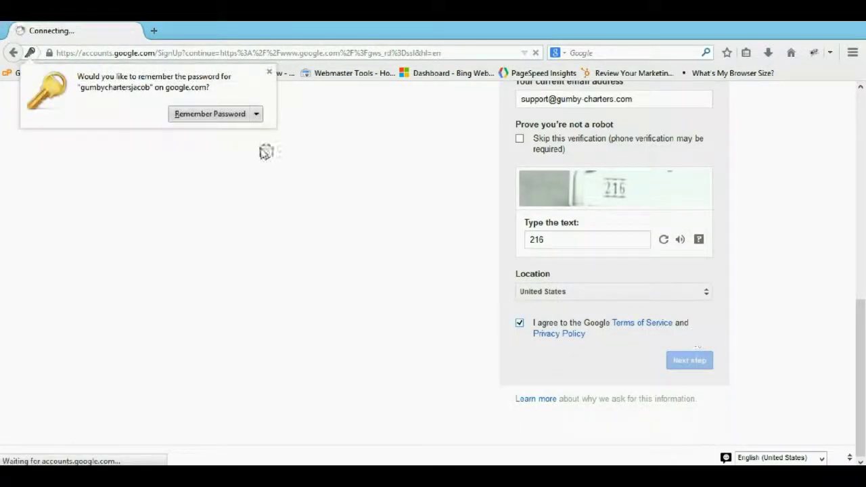
left_click(211, 113)
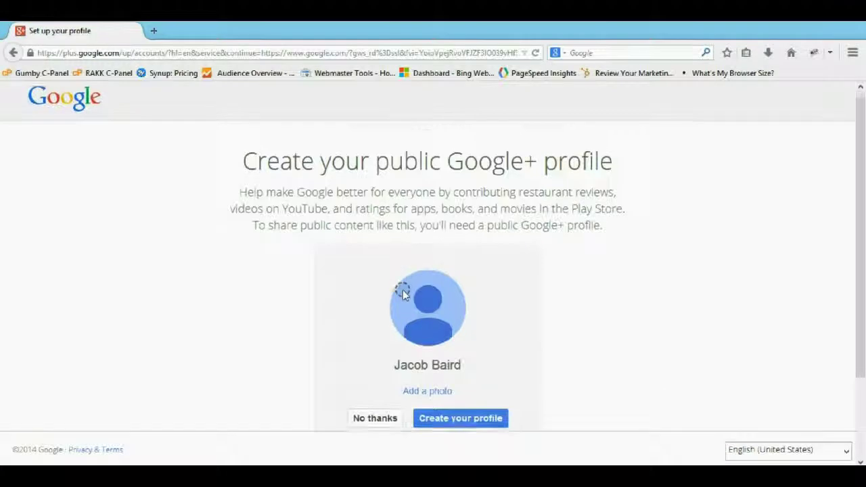
scroll(403, 291, "down", 1)
left_click(466, 319)
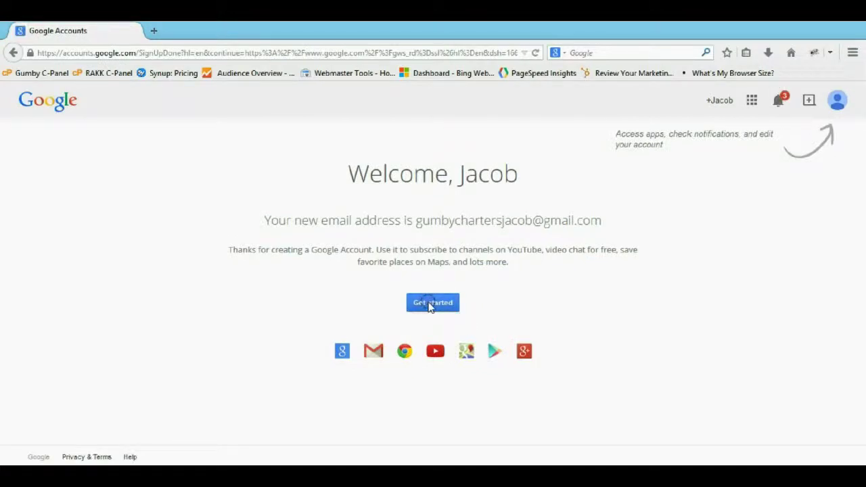
left_click(428, 304)
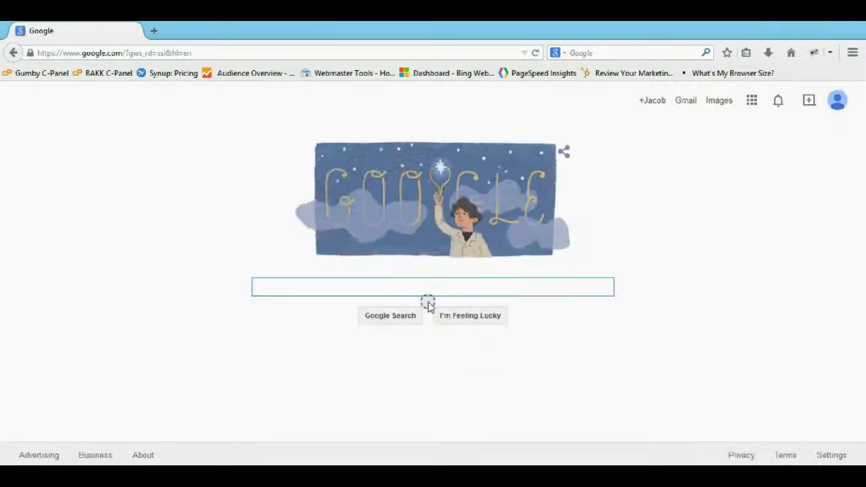
left_click(836, 100)
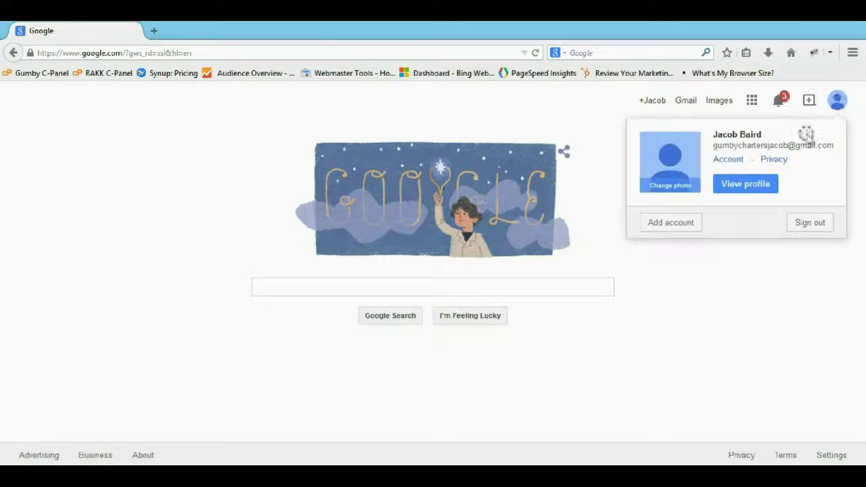
left_click(737, 184)
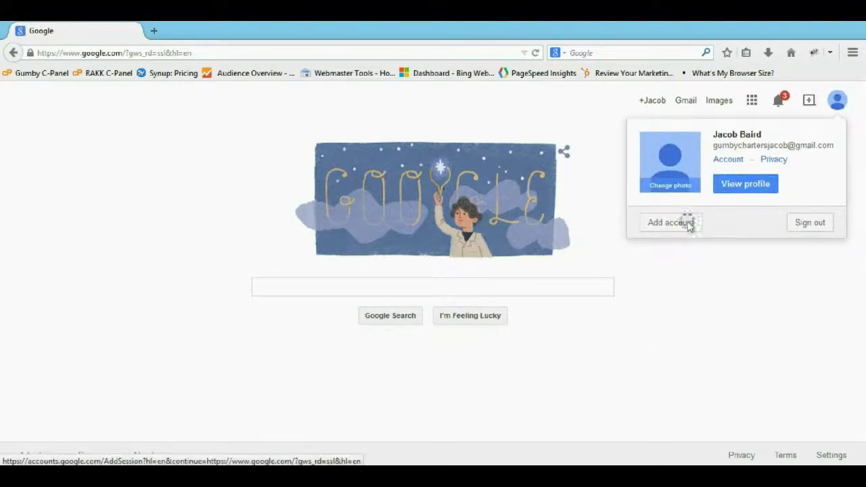
left_click(499, 102)
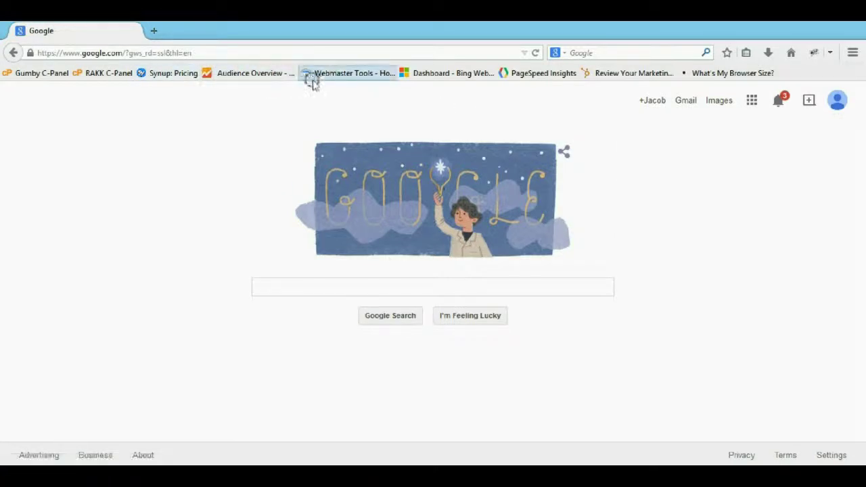
Step: Search Google for 'webmaster tools'
left_click(332, 78)
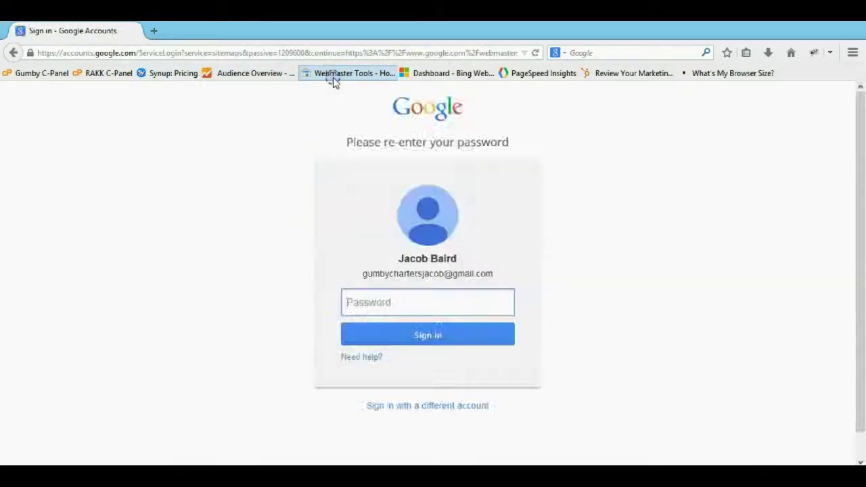
left_click(328, 49)
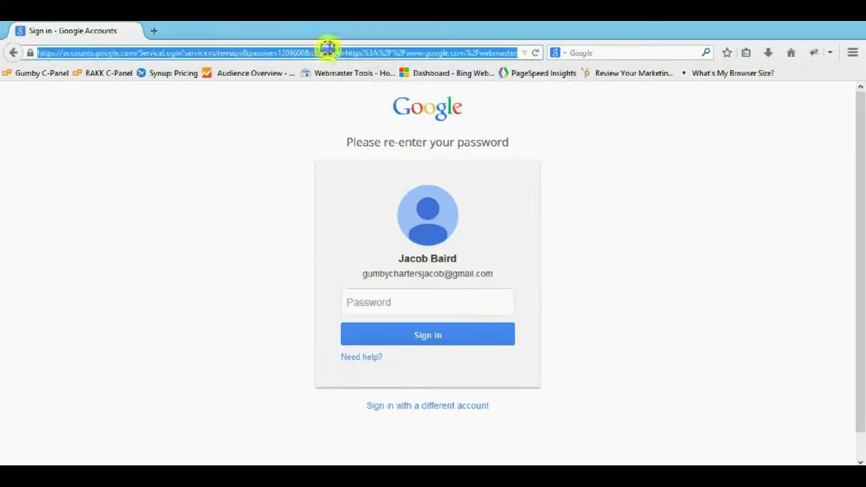
type("google.com/")
key("Return")
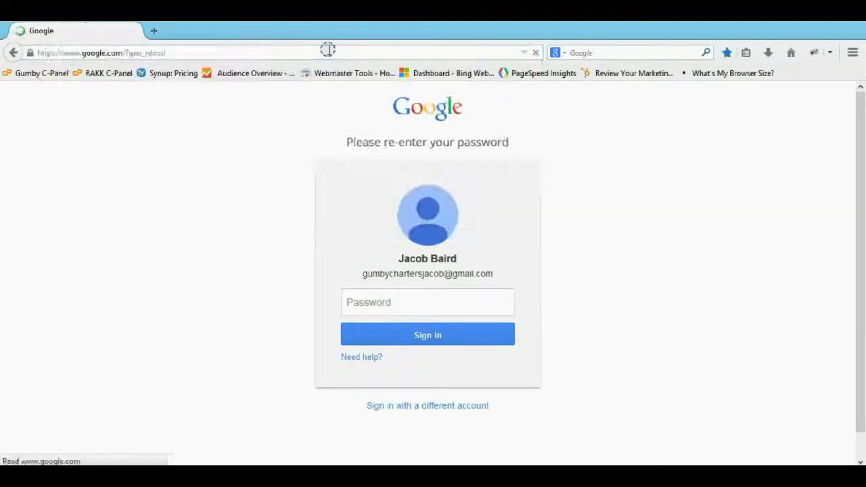
type("web")
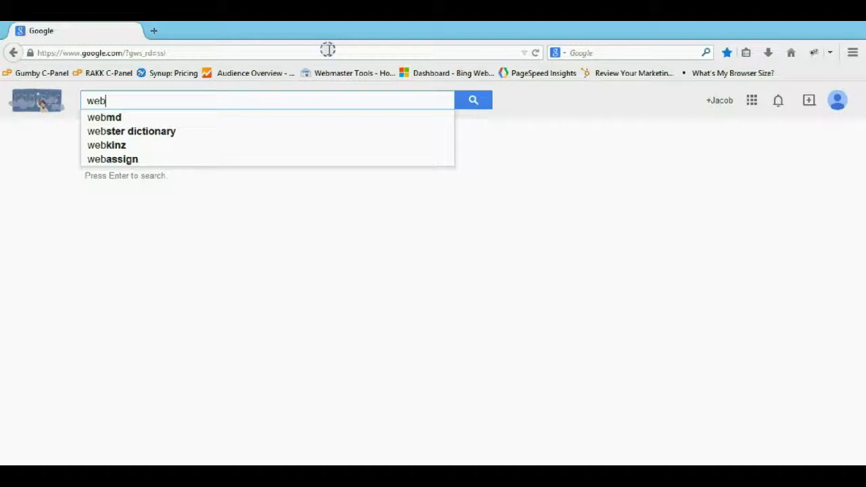
type("master")
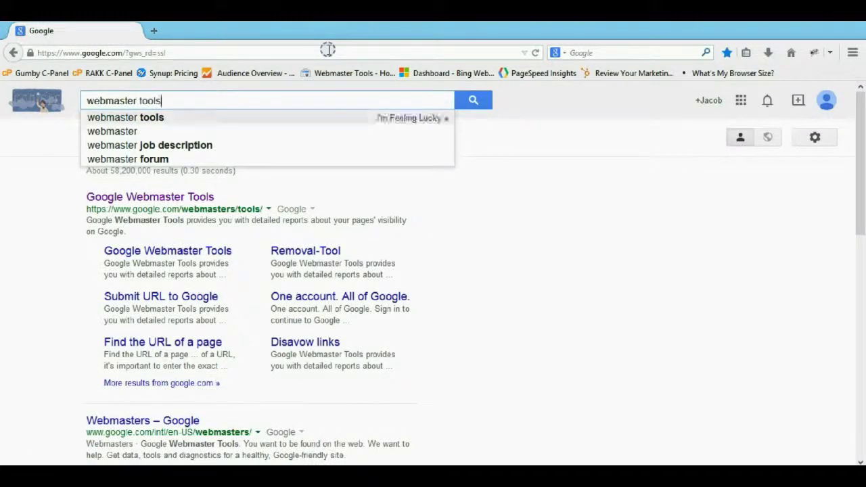
type(" tools")
key("Return")
Step: Open the Google Webmaster Tools result and sign back in with the account password
left_click(211, 197)
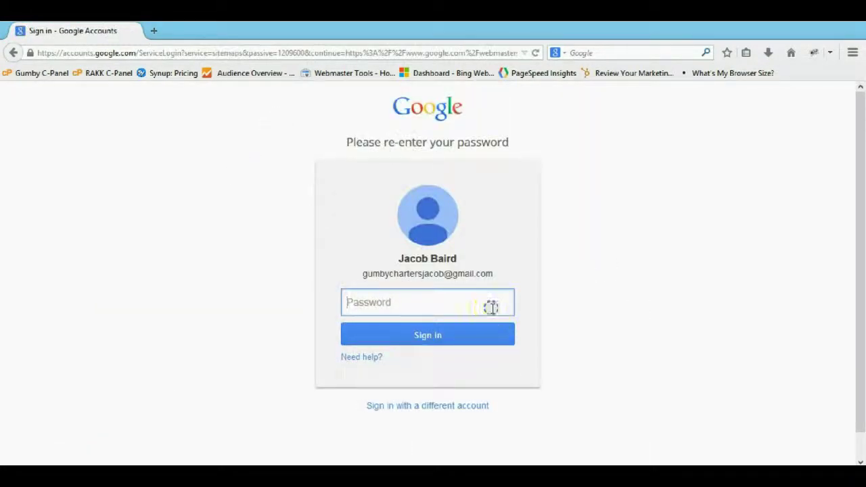
key("Return")
type("•••")
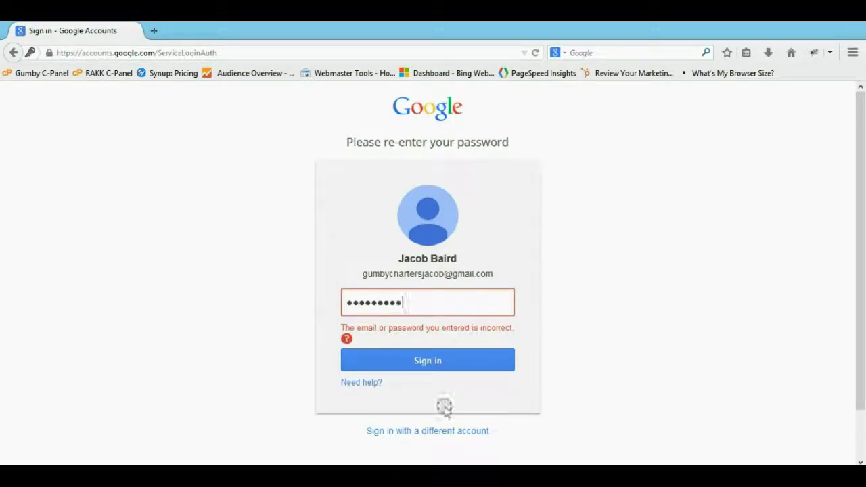
left_click(466, 359)
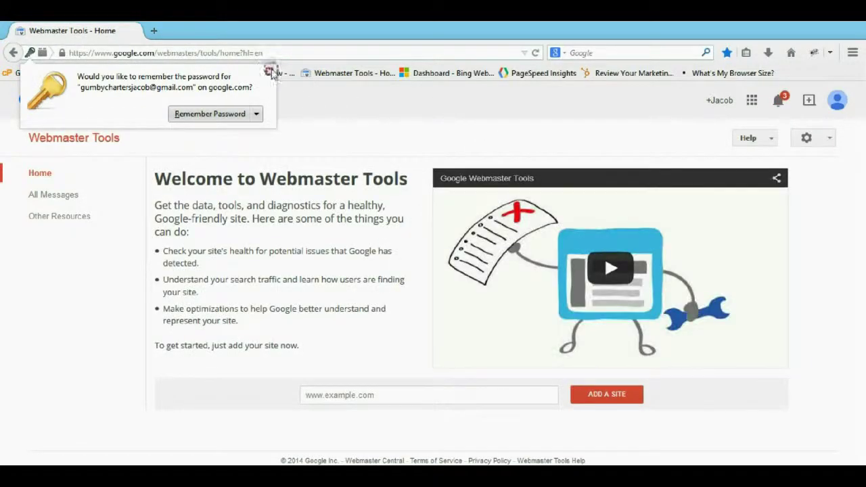
Step: Save the account password and add gumby-charters.com as a new Webmaster Tools site
left_click(228, 113)
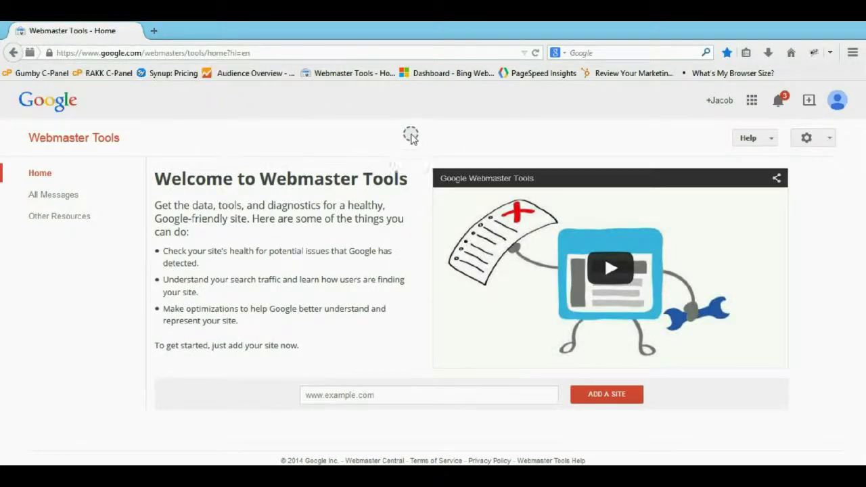
left_click(541, 388)
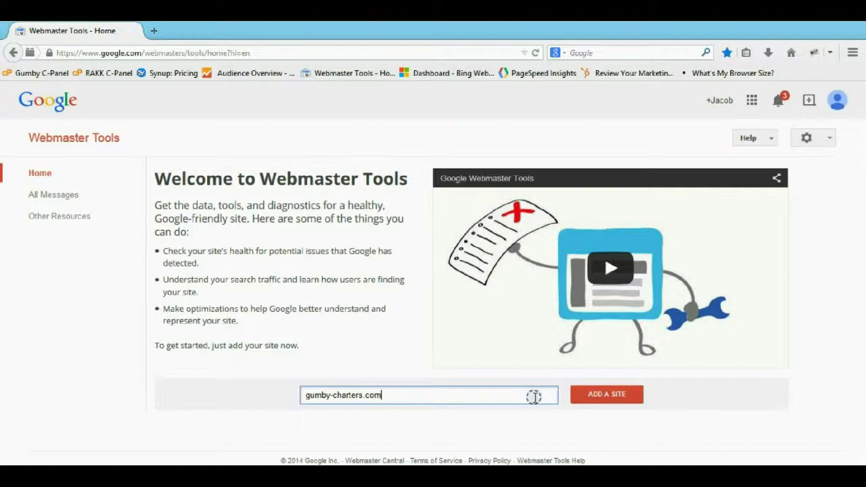
left_click(589, 400)
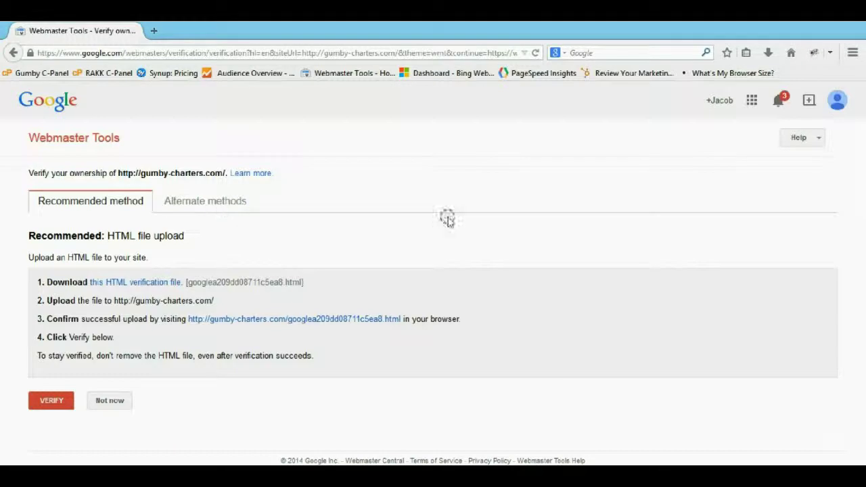
Step: Download and save the googlea209dd08711c5ea8.html verification file
left_click(67, 403)
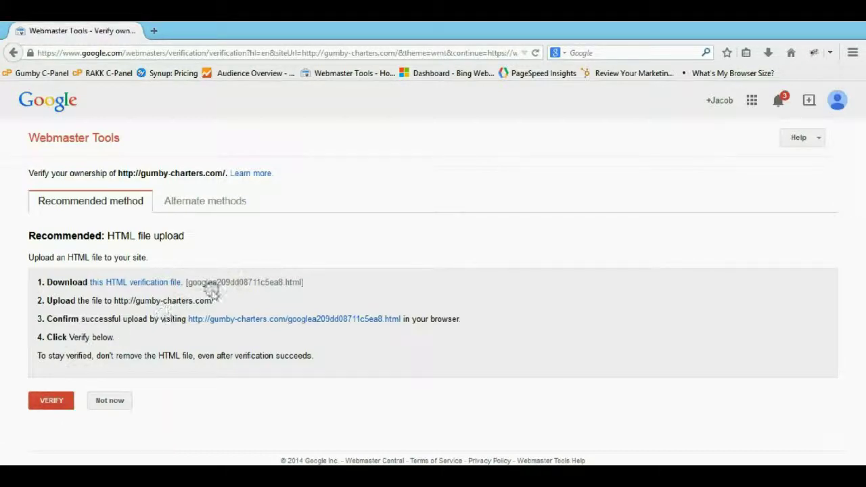
left_click(169, 286)
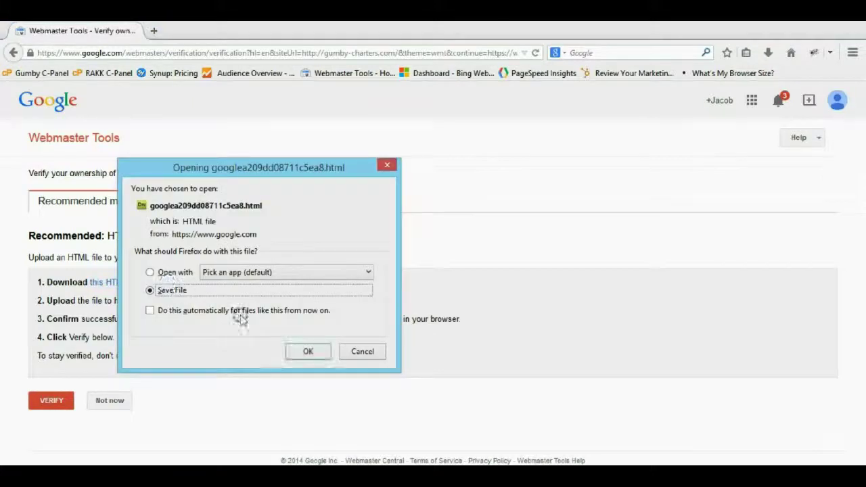
left_click(307, 351)
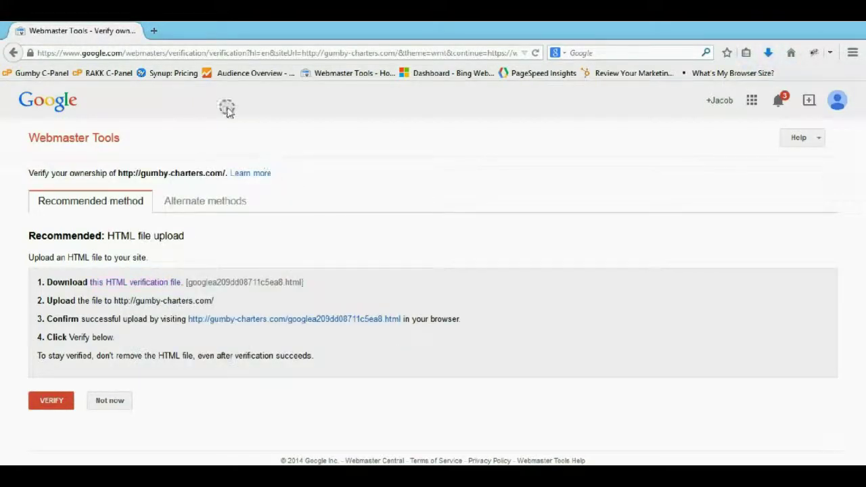
Step: Log in to the HostGator cPanel from the Gumby C-Panel bookmark in a new tab
left_click(154, 31)
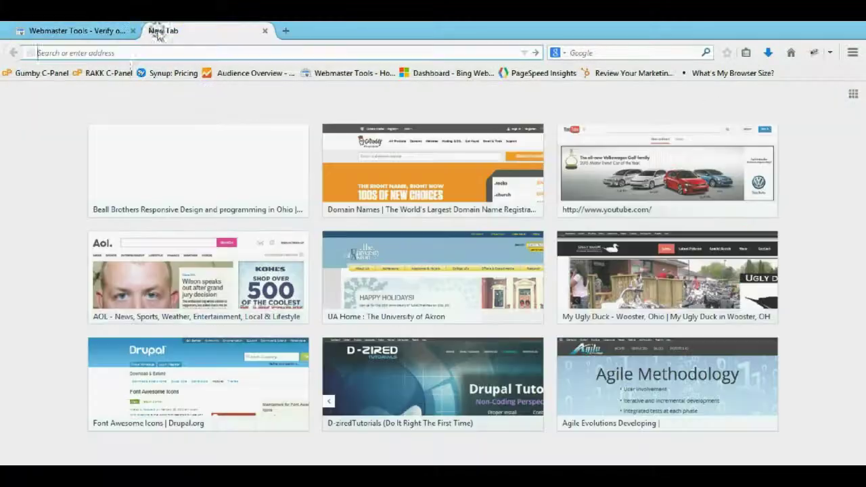
left_click(61, 73)
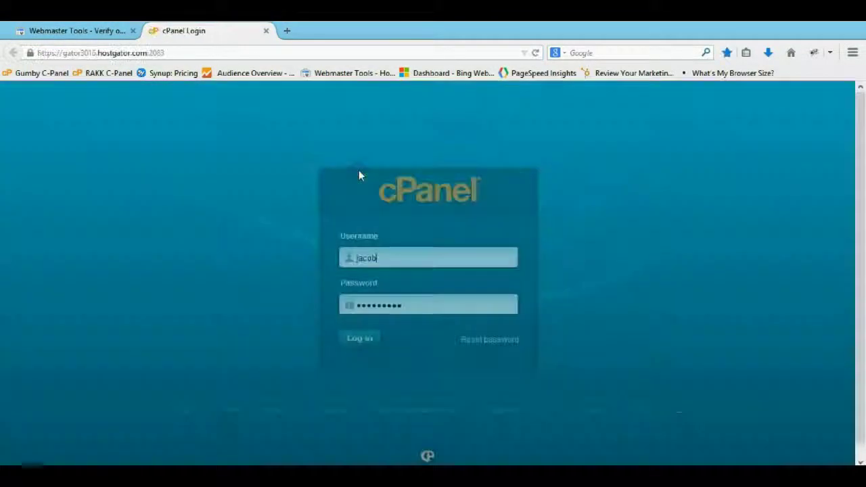
left_click(370, 344)
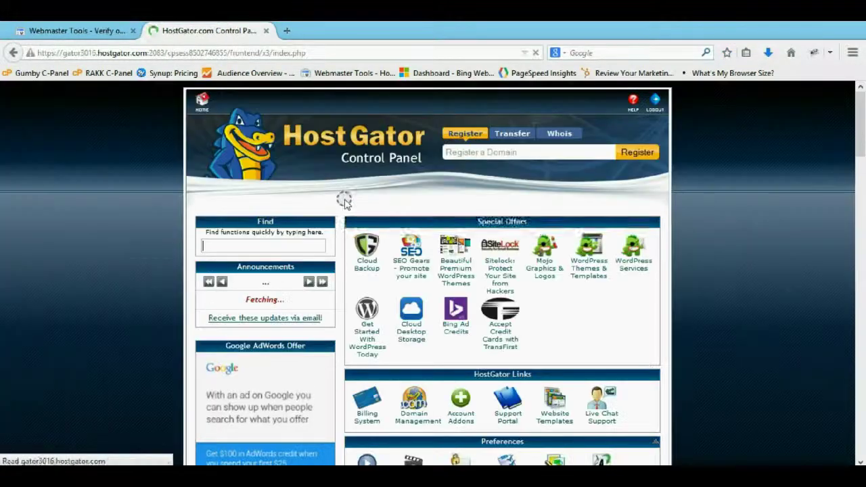
scroll(345, 203, "down", 6)
scroll(379, 230, "down", 2)
Step: Upload googlea209dd08711c5ea8.html from Downloads into public_html through File Manager
left_click(459, 218)
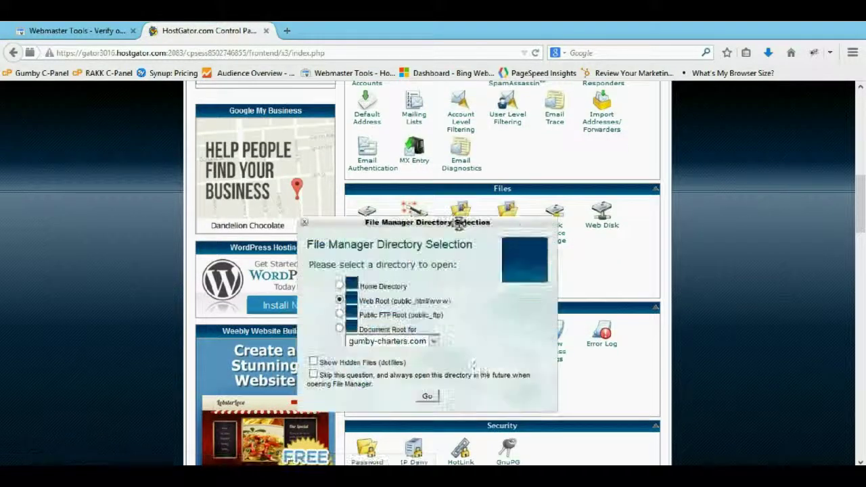
left_click(427, 396)
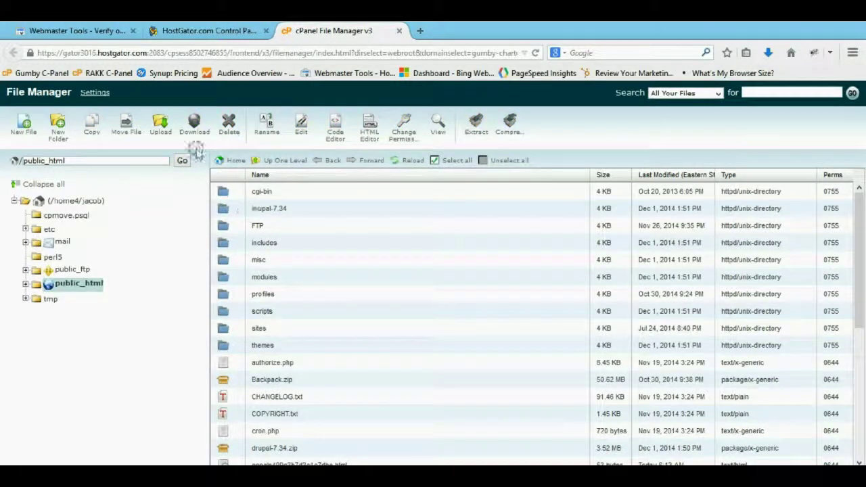
left_click(159, 125)
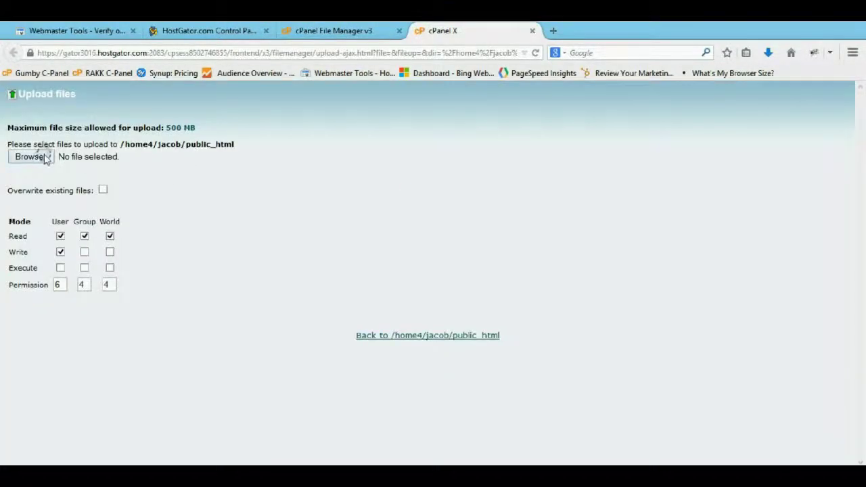
left_click(46, 157)
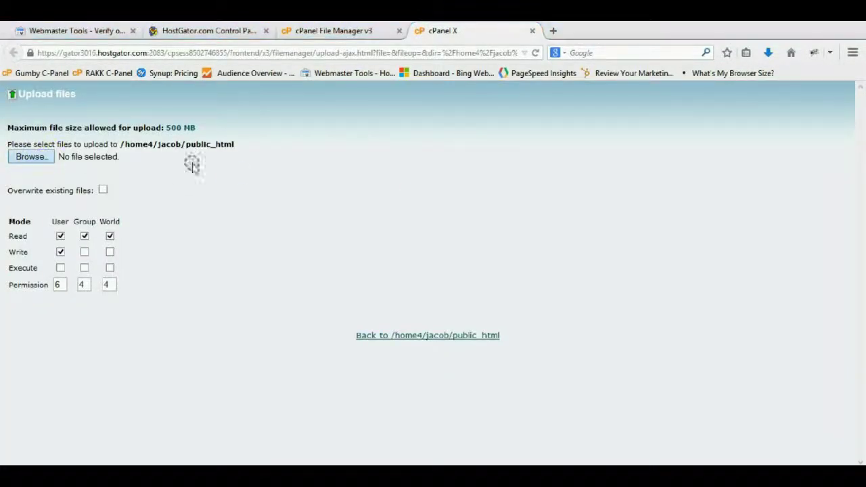
left_click(57, 142)
left_click(60, 156)
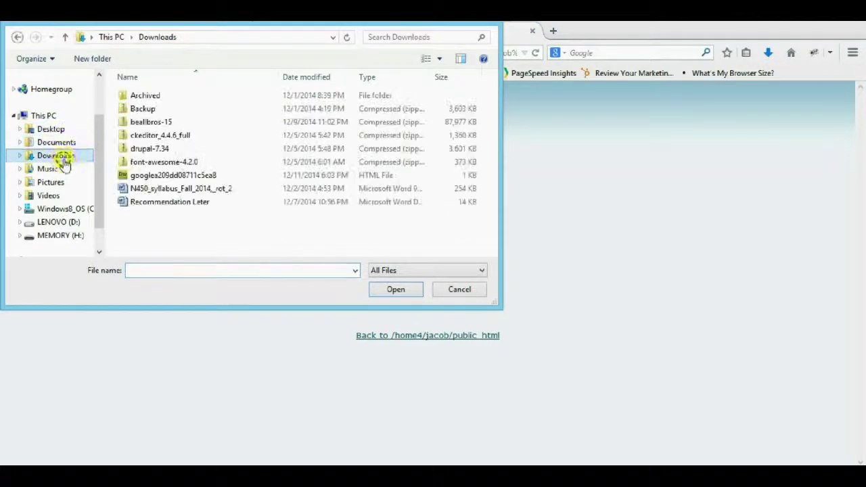
double_click(172, 174)
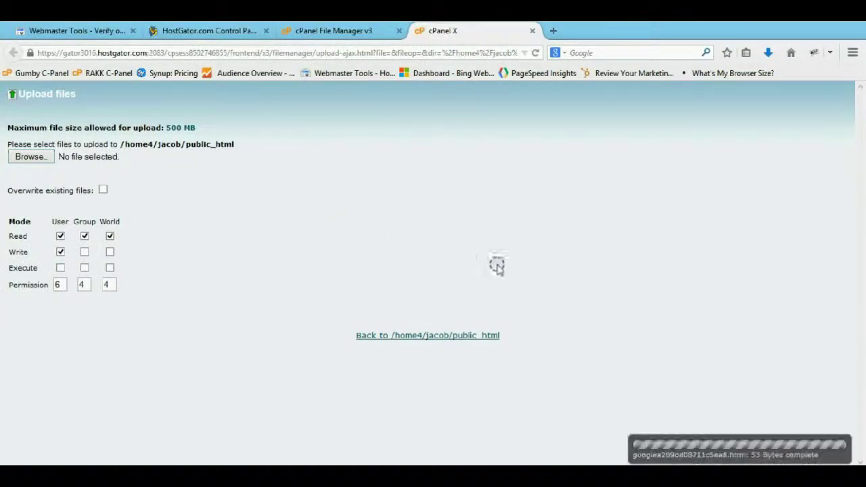
Step: Verify gumby-charters.com ownership and open Crawl > Sitemaps showing 42 submitted, 40 indexed
left_click(115, 31)
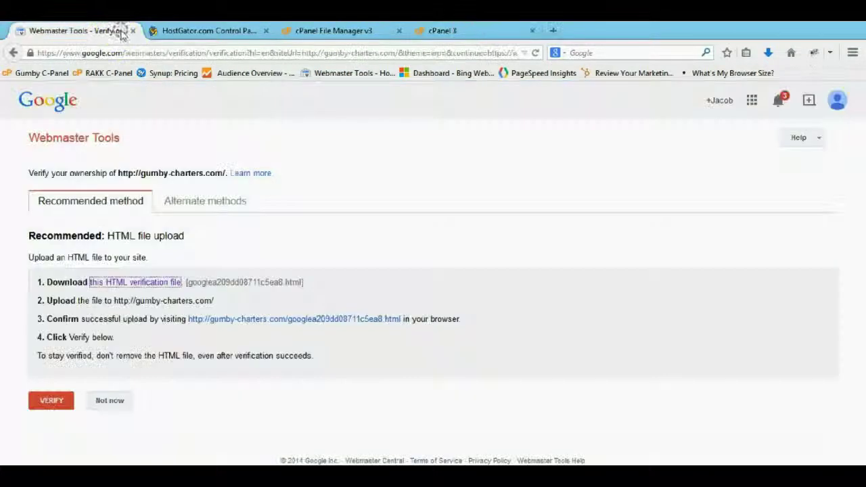
left_click(53, 400)
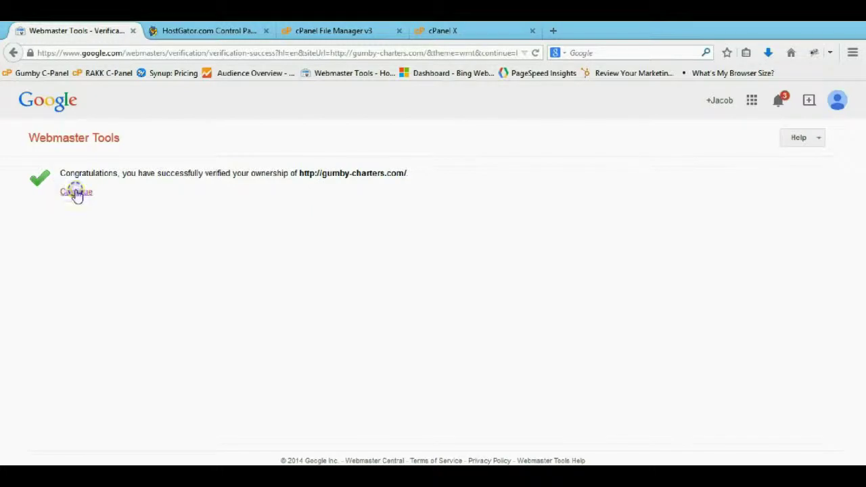
left_click(76, 192)
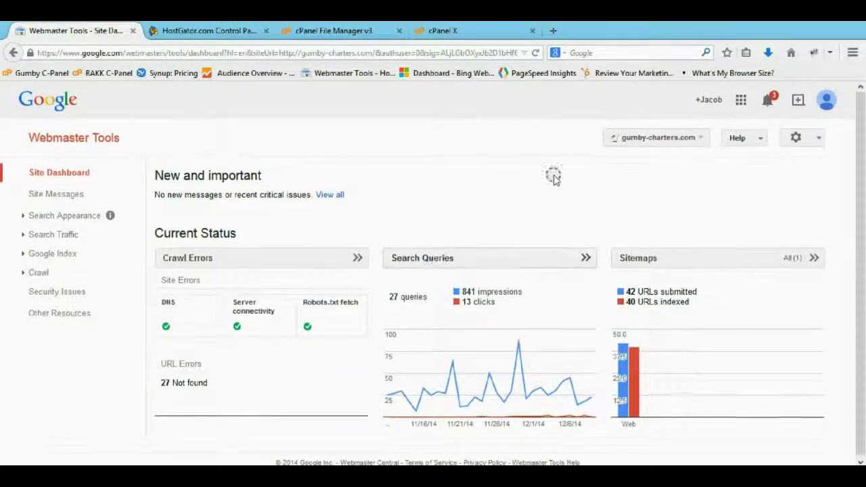
left_click(39, 272)
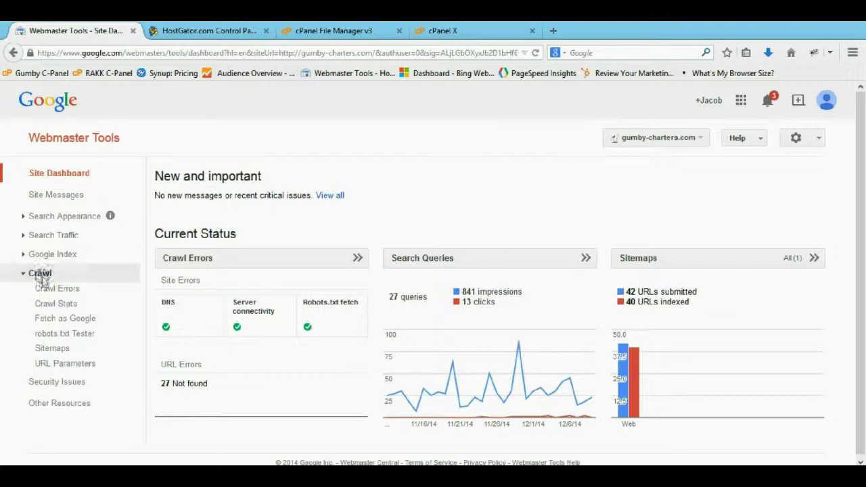
left_click(54, 351)
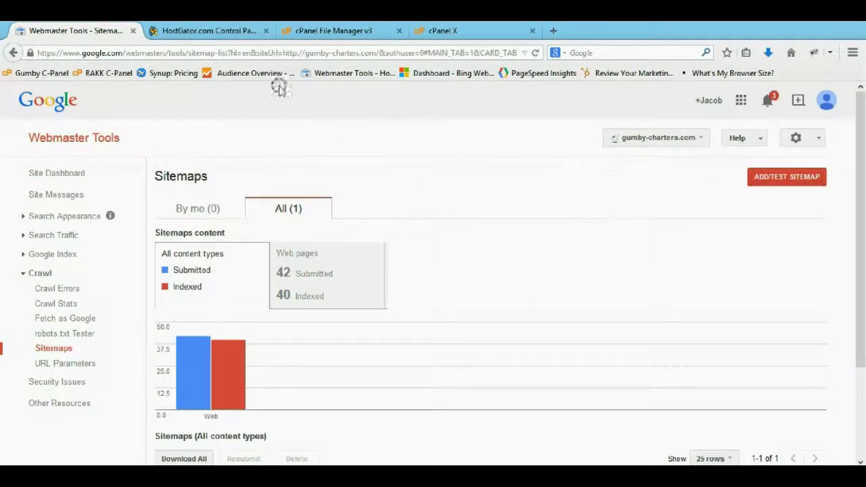
Step: Close the cPanel tabs and load the gumby-charters.com Drupal site
left_click(250, 31)
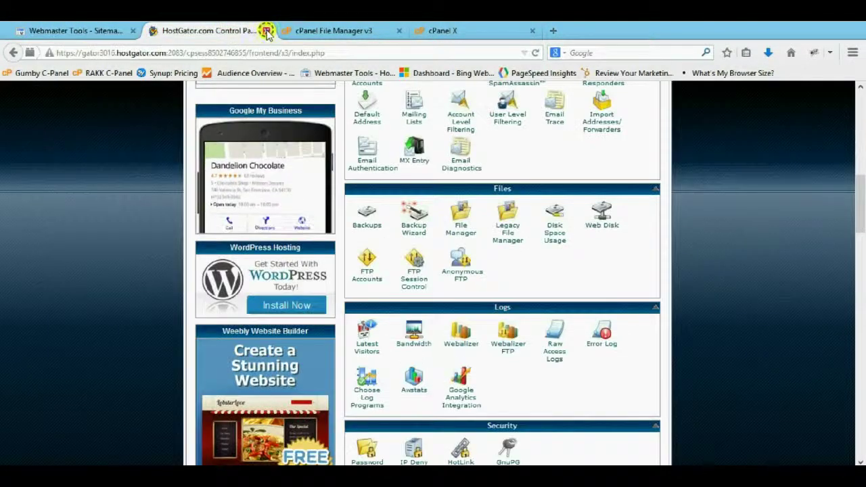
left_click(266, 30)
left_click(266, 30)
left_click(265, 53)
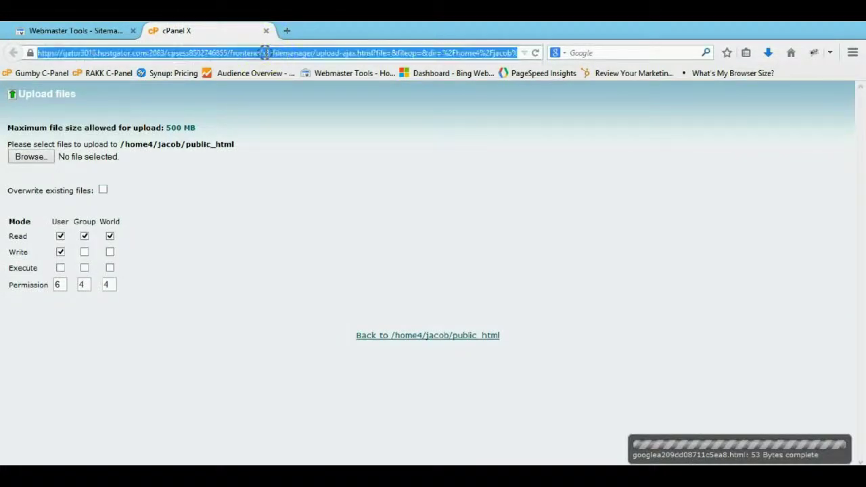
type("gumby-charters.com")
key("Return")
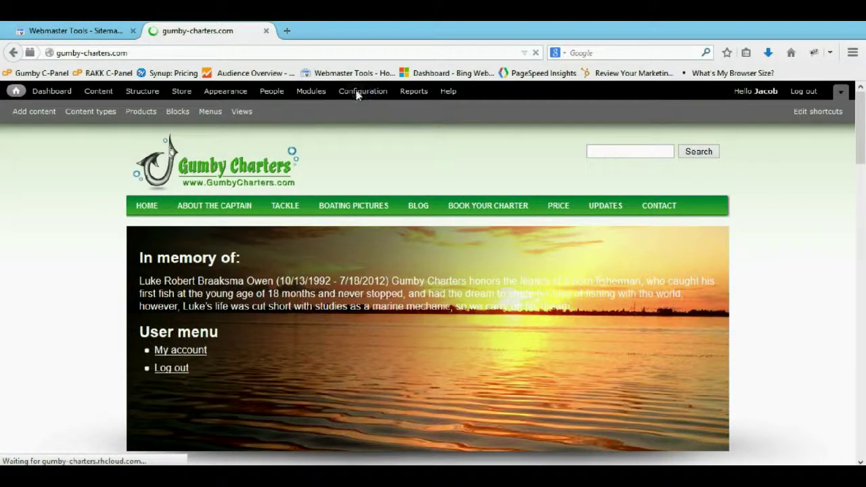
Step: On the Modules page, find 'xml' and confirm XML sitemap, engines, menu and node are enabled
left_click(311, 91)
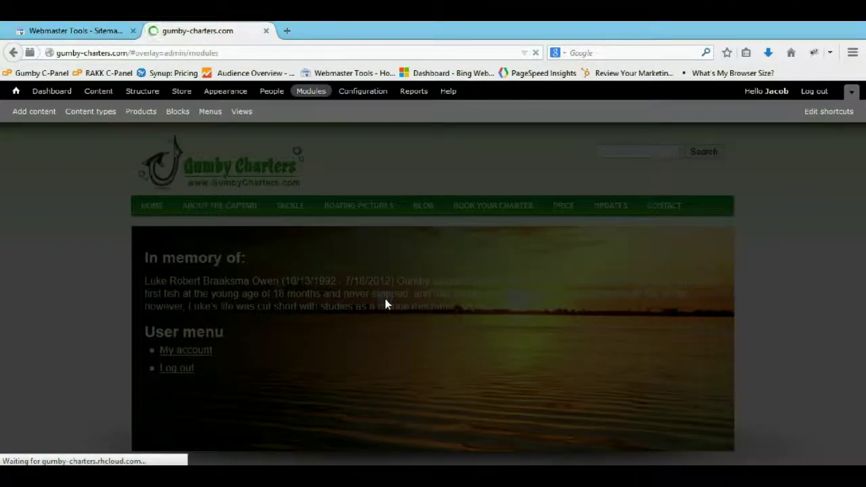
key("ctrl+f")
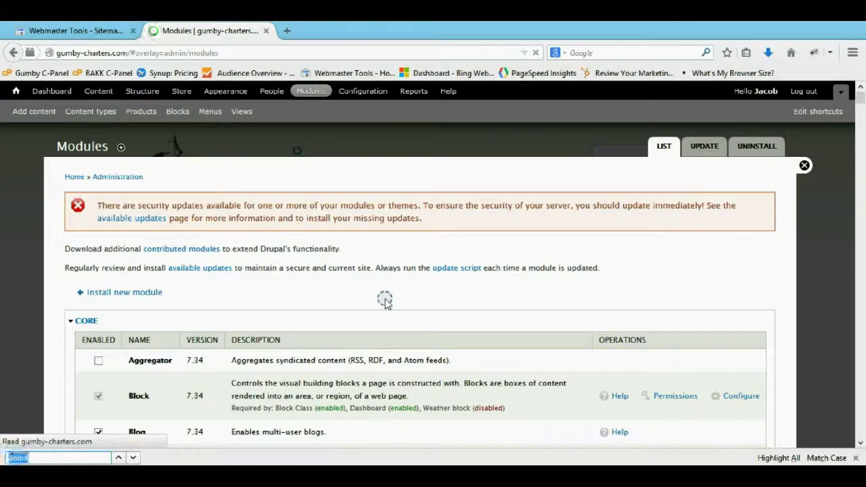
type("xml")
key("Return")
key("Return")
key("Return")
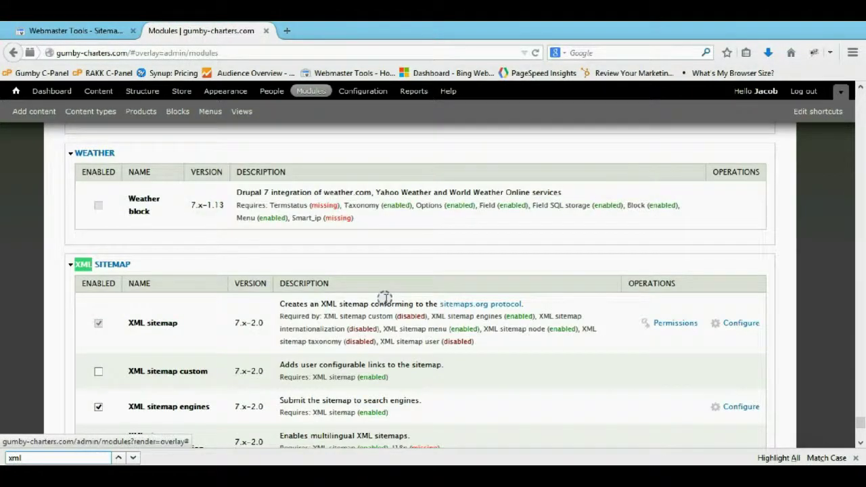
scroll(384, 298, "down", 4)
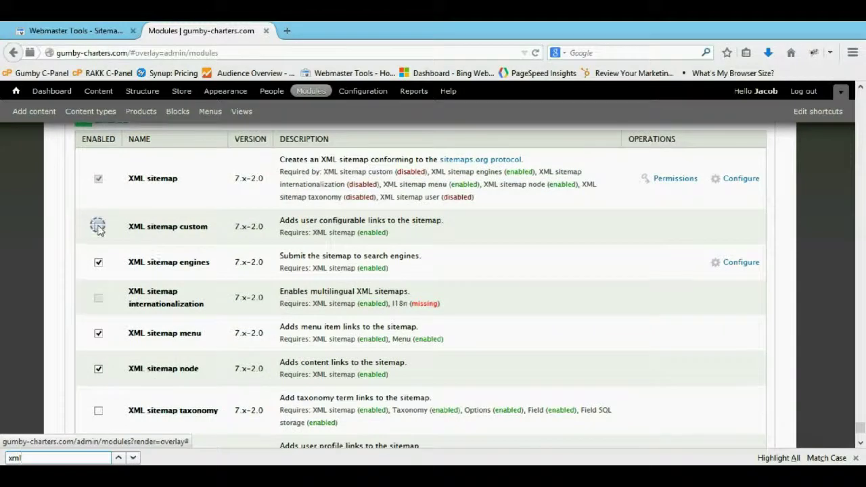
scroll(98, 228, "down", 2)
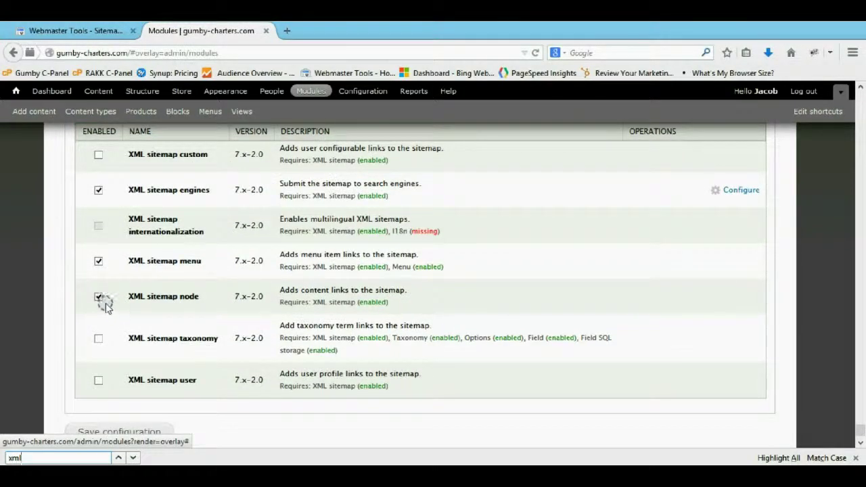
scroll(110, 269, "up", 2)
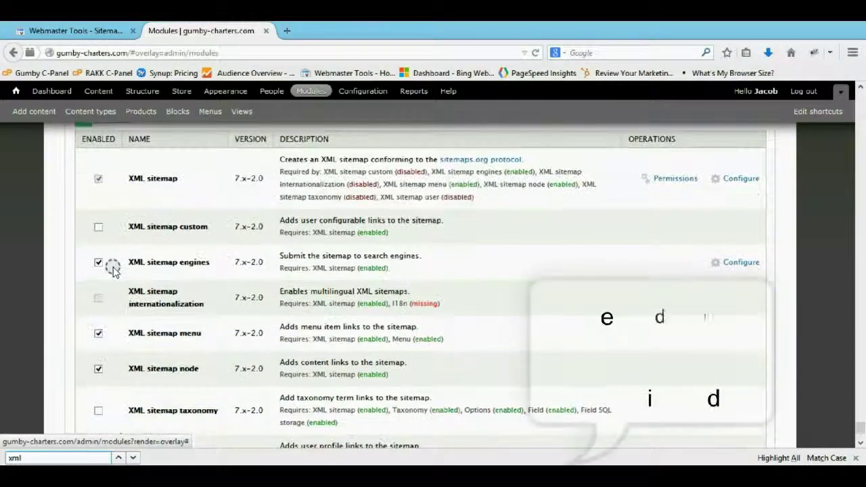
scroll(136, 294, "down", 3)
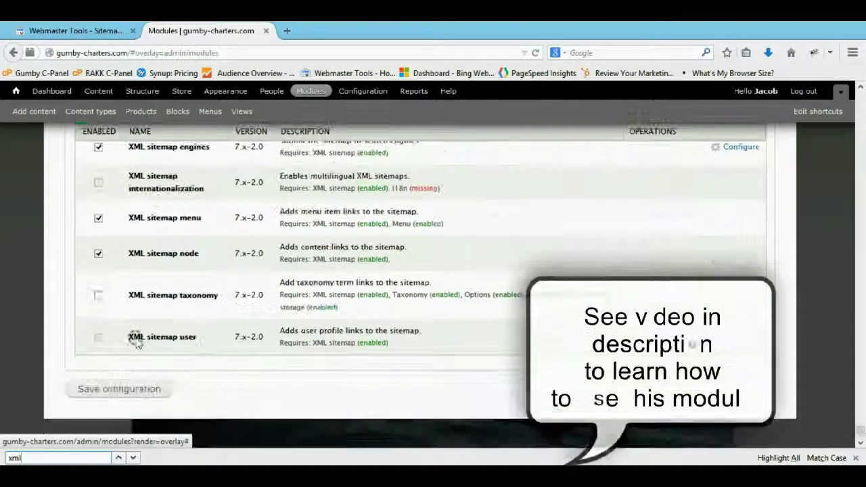
scroll(146, 331, "up", 14)
scroll(157, 330, "up", 10)
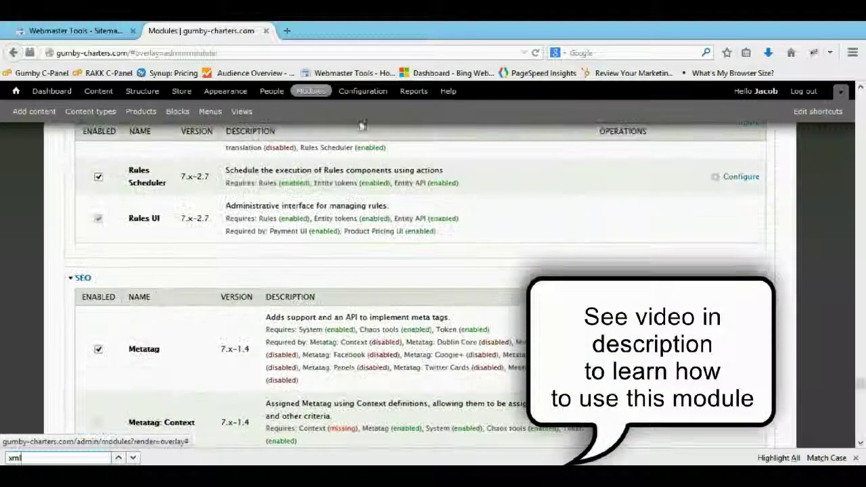
left_click(370, 93)
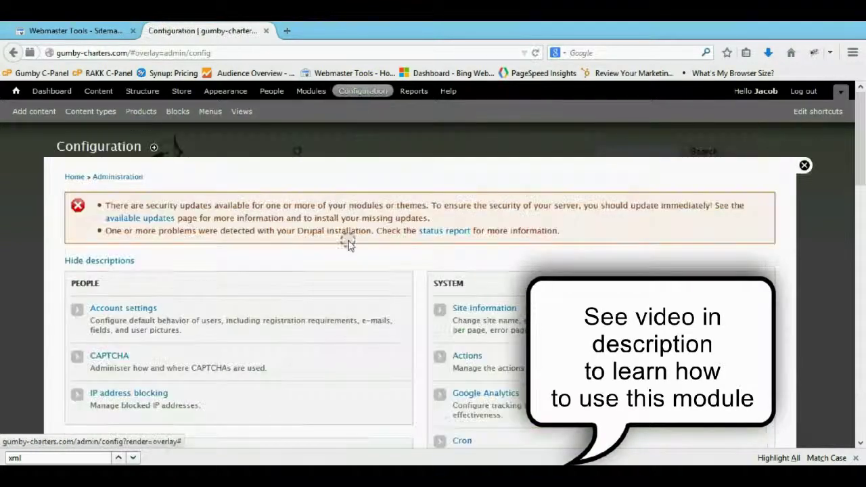
scroll(342, 270, "down", 5)
scroll(343, 271, "down", 6)
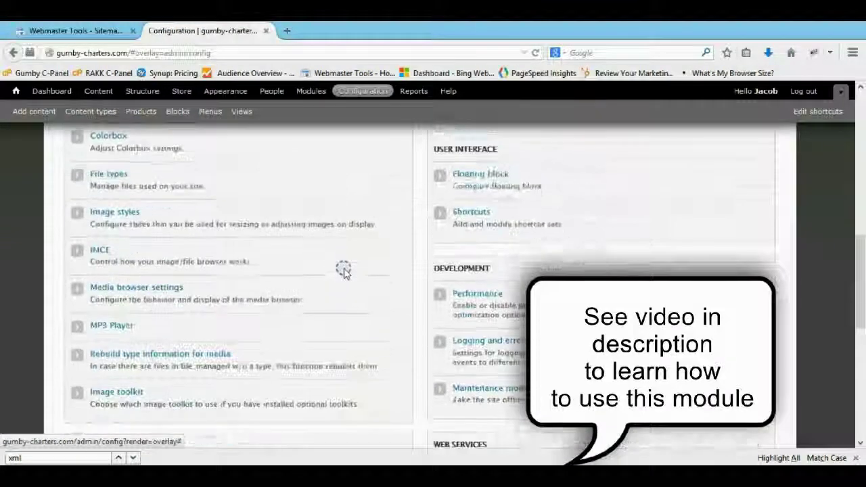
scroll(303, 283, "down", 5)
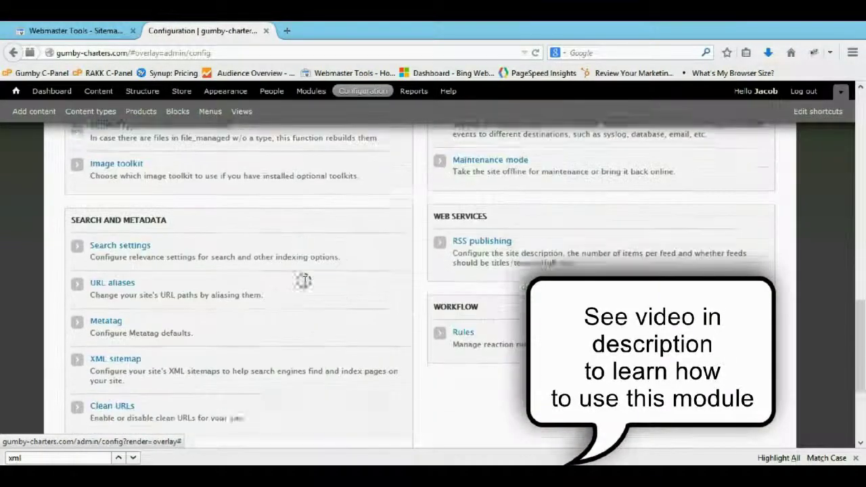
left_click(113, 206)
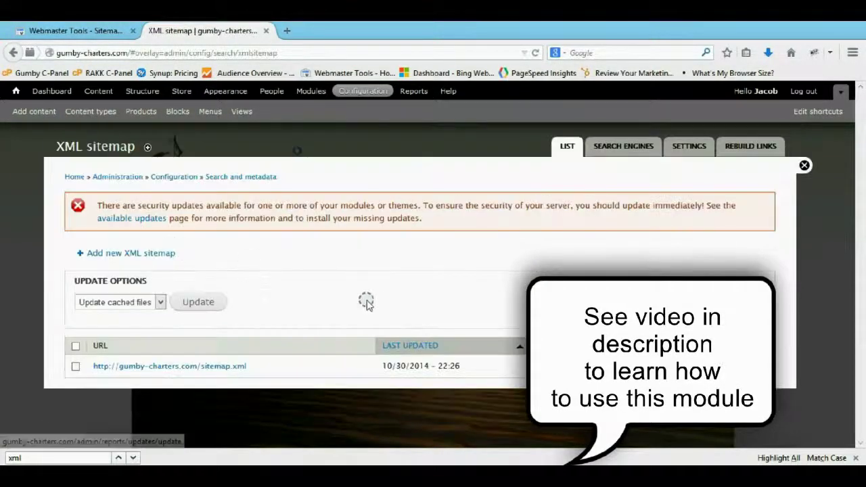
left_click_drag(255, 371, 102, 378)
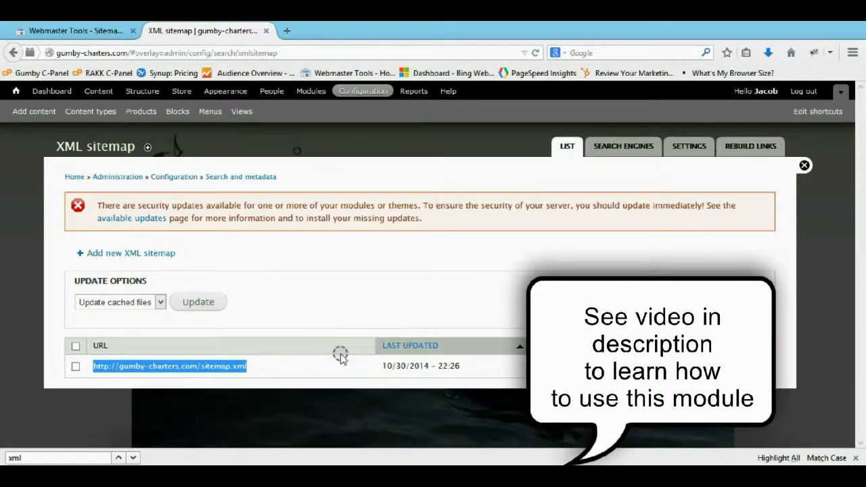
Step: Add a sitemap in Webmaster Tools, trimming the pasted address to sitemap.xml, and submit it
left_click(112, 31)
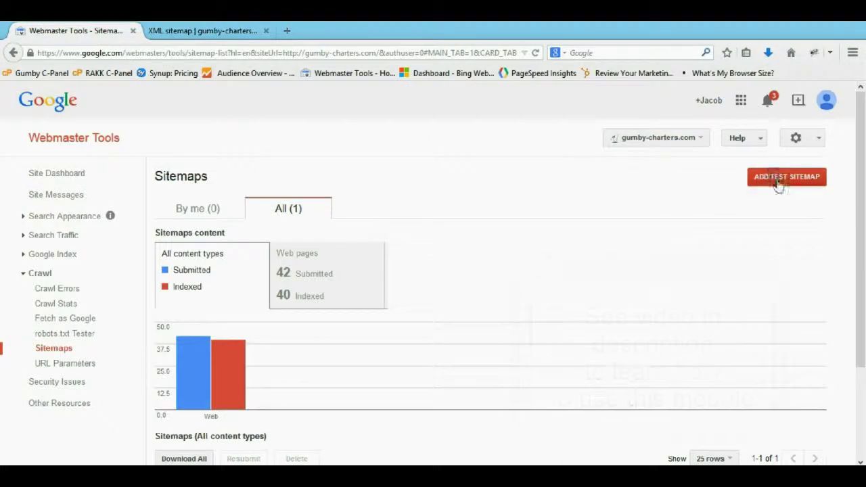
left_click(777, 180)
left_click(744, 224)
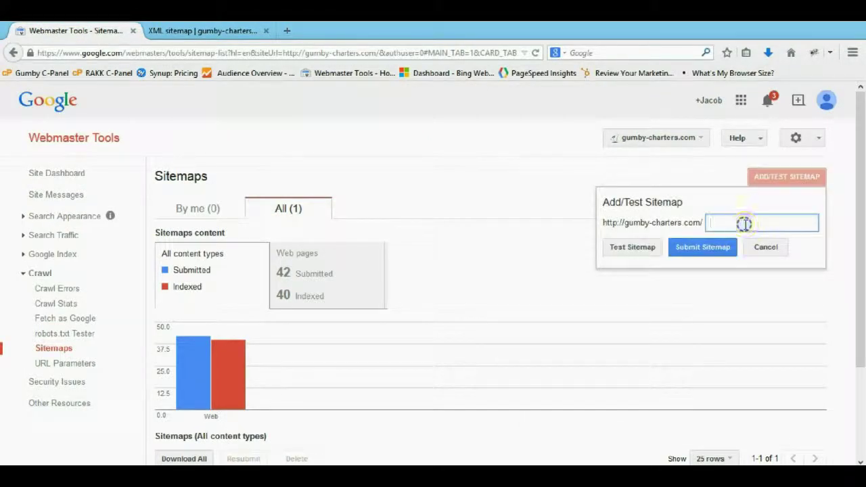
key("ctrl+v")
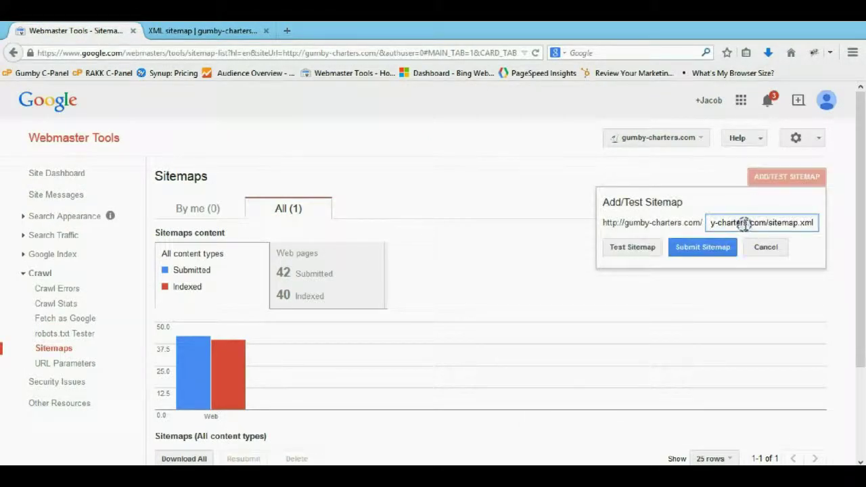
left_click_drag(765, 227, 611, 223)
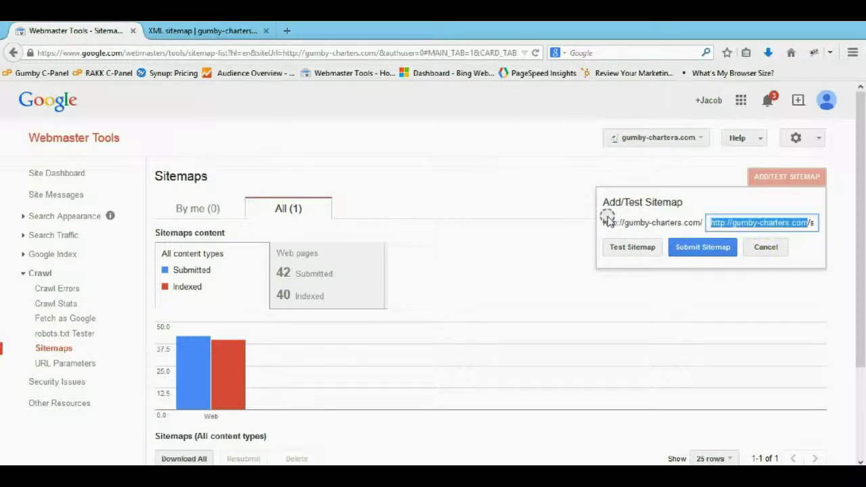
key("BackSpace")
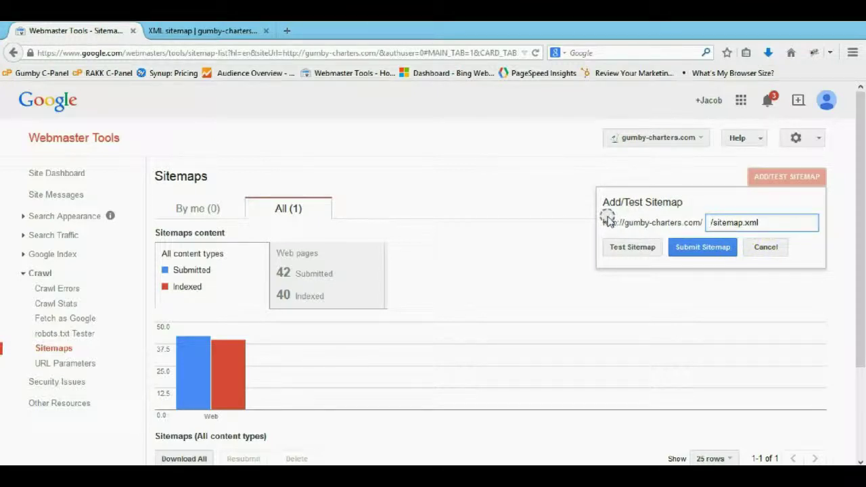
left_click(704, 250)
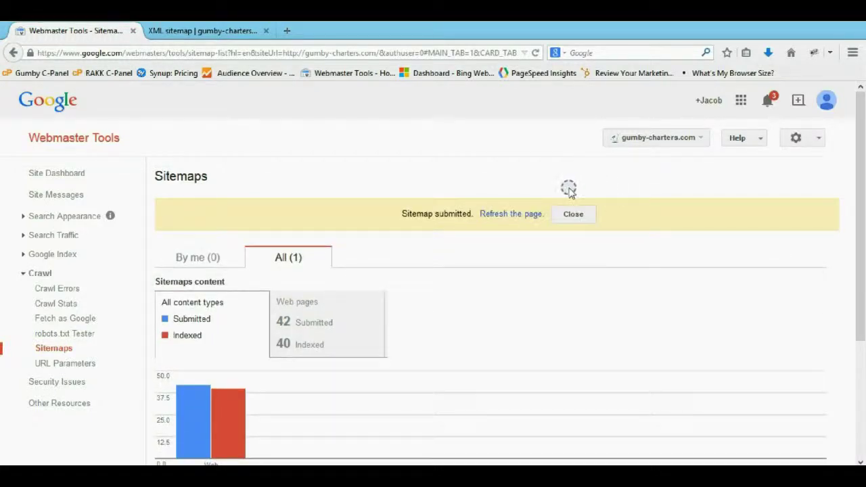
Step: Refresh the Sitemaps page to show sitemap.xml with 42 submitted and 40 indexed
left_click(522, 214)
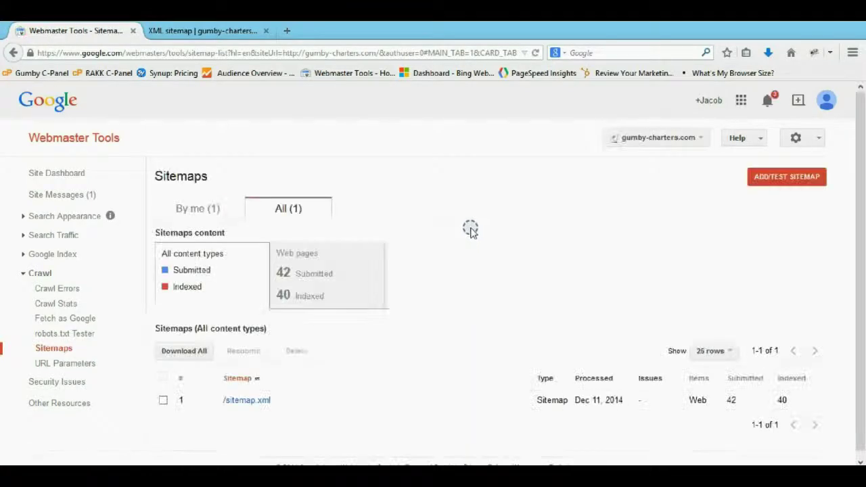
scroll(484, 223, "down", 3)
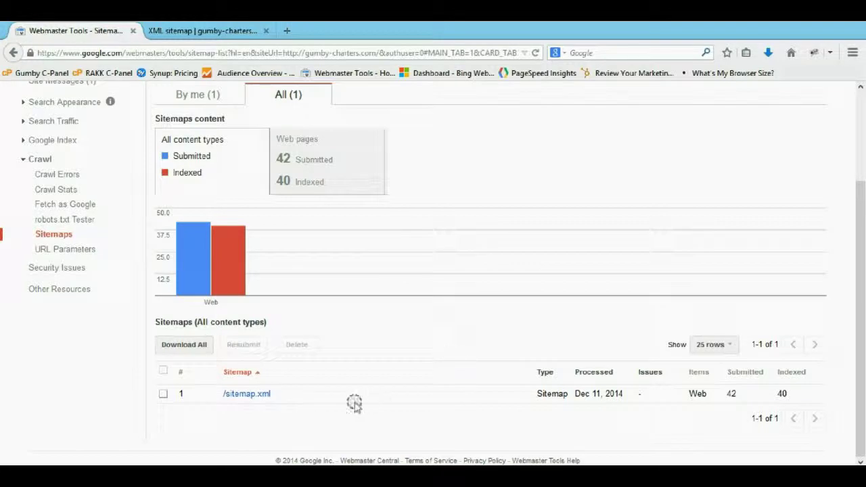
scroll(354, 401, "up", 3)
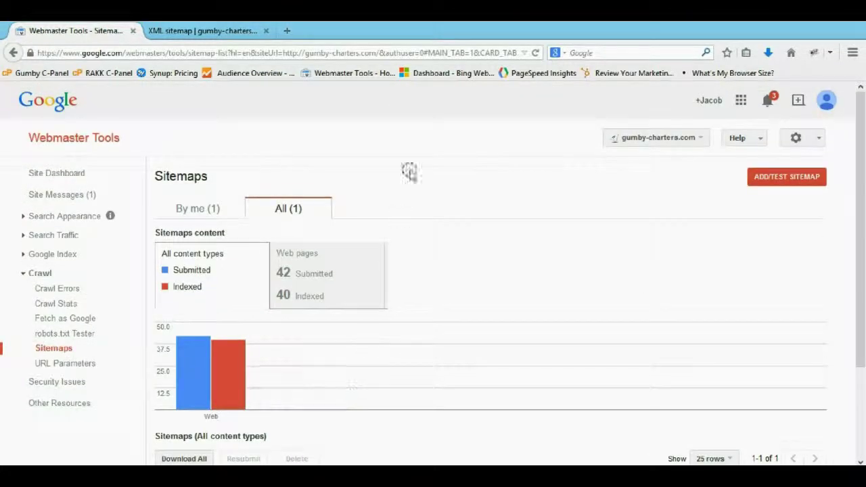
Step: Leave Webmaster Tools, load google.com and search Google for 'analytics'
left_click(95, 140)
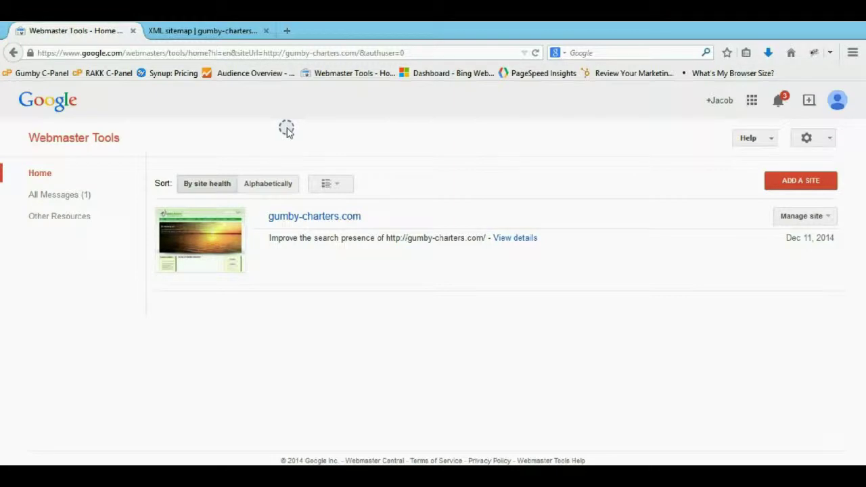
left_click(230, 51)
type("goo")
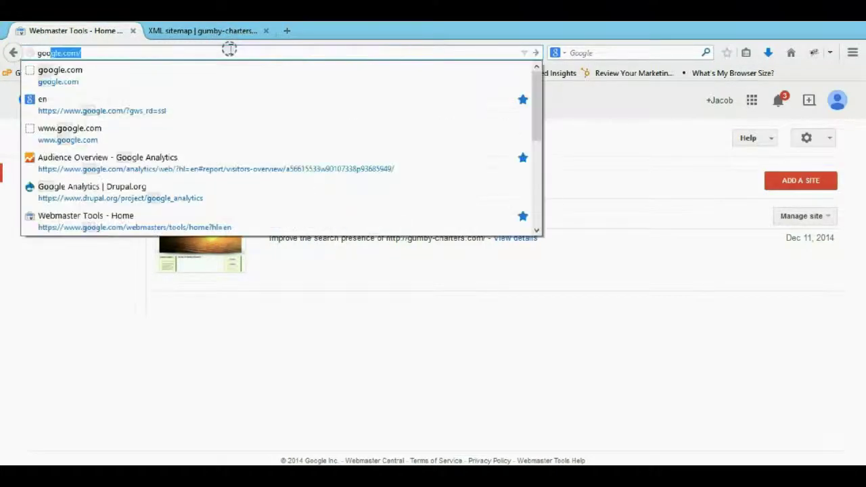
key("Return")
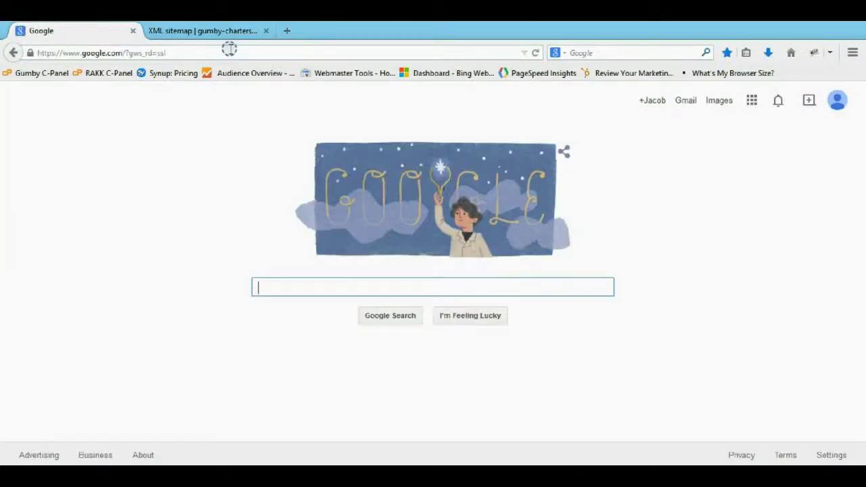
type("analytics")
key("Return")
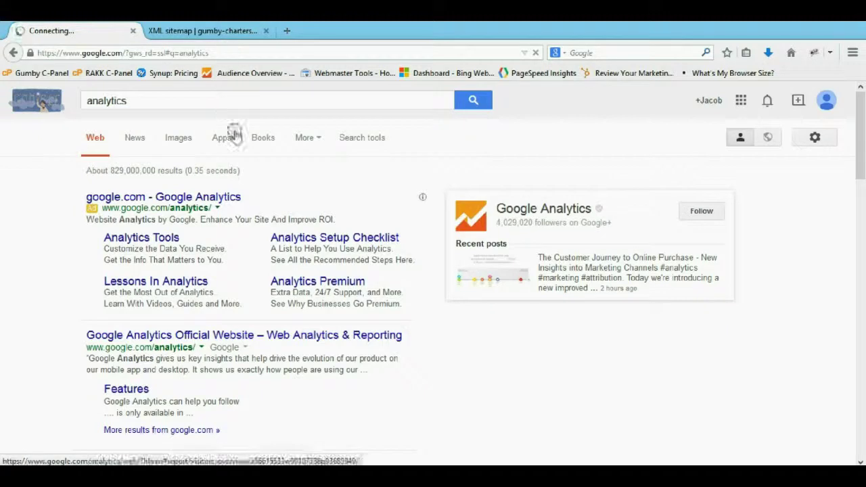
Step: Open Google Analytics from the search results and start signing up for a new account
left_click(221, 203)
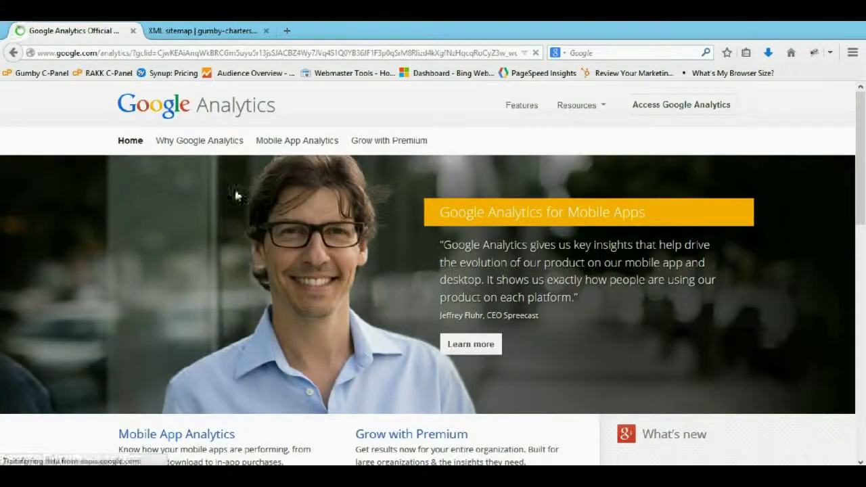
mouse_move(609, 110)
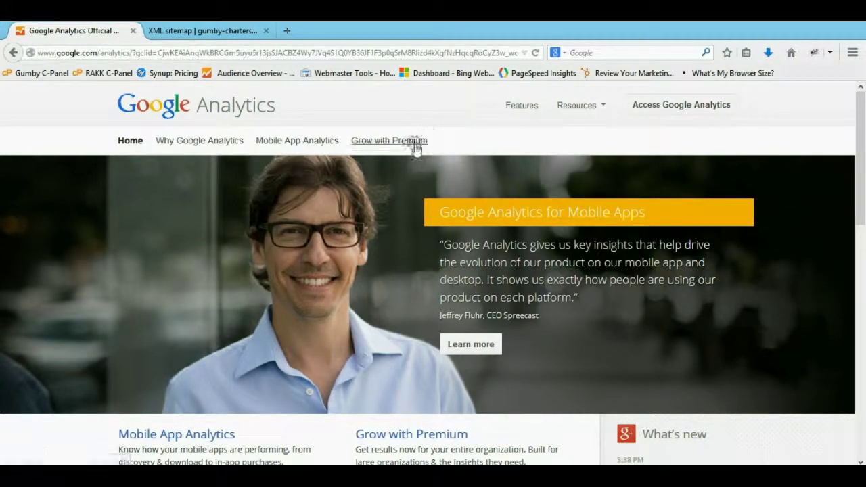
left_click(683, 108)
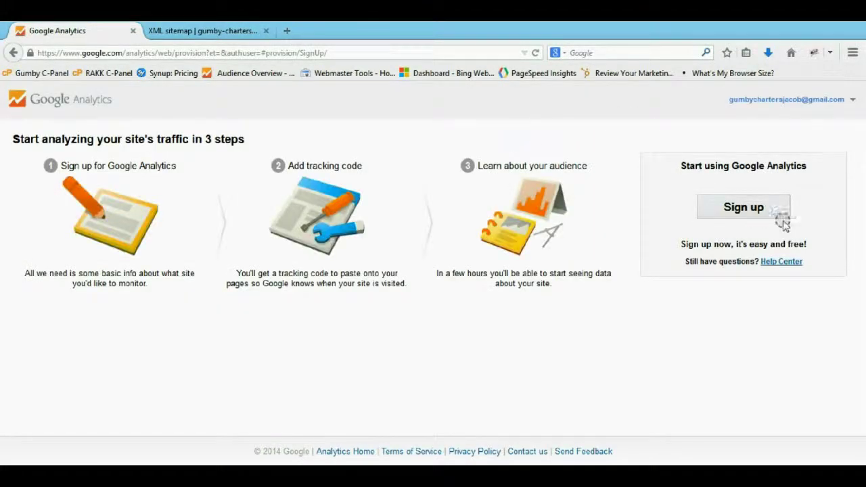
left_click(748, 208)
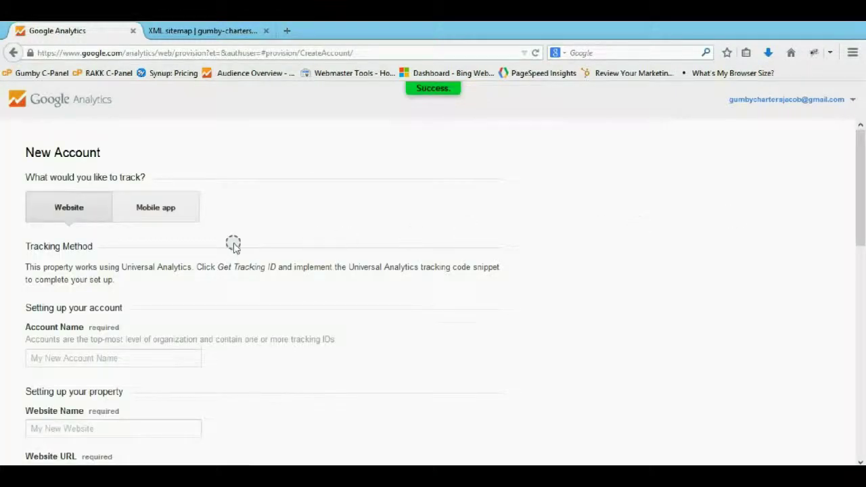
scroll(193, 263, "down", 4)
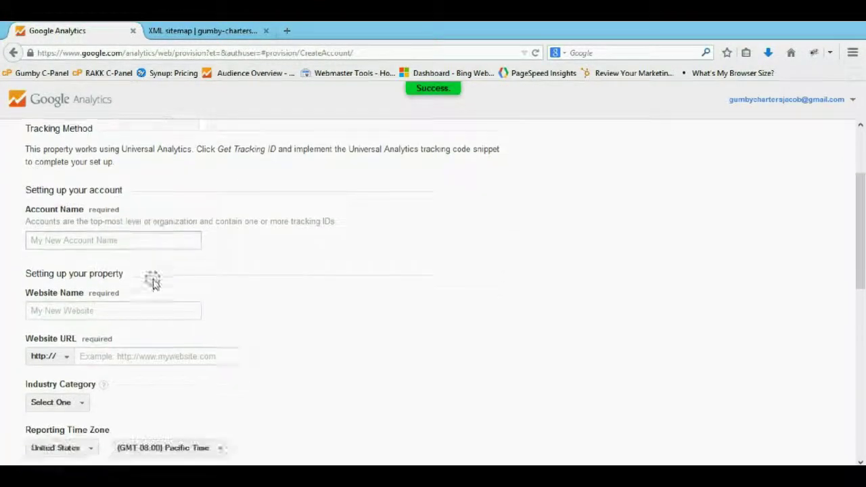
Step: Enter account 'gumby charters captain', website 'gumby charters' at gumby-charters.com, industry Travel
left_click(130, 213)
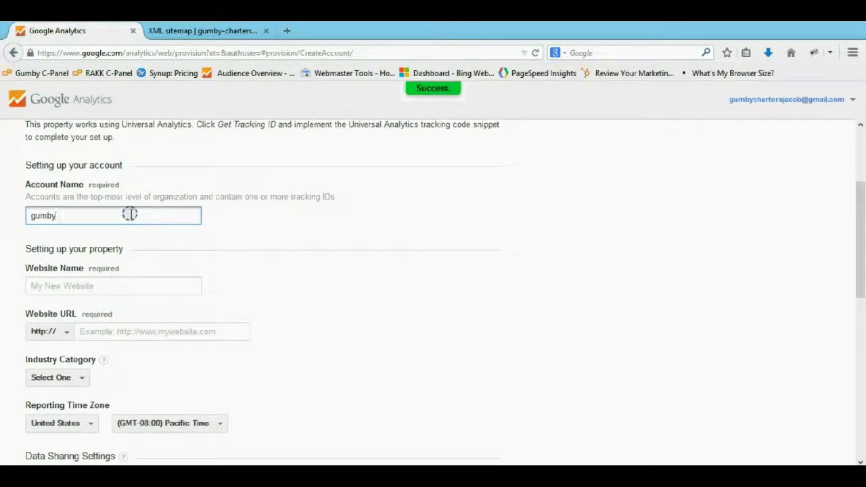
type("gumby charters")
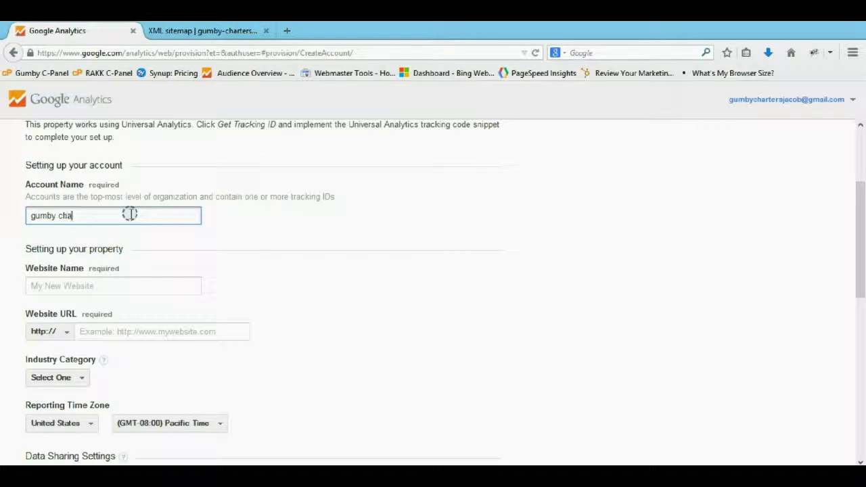
left_click(119, 287)
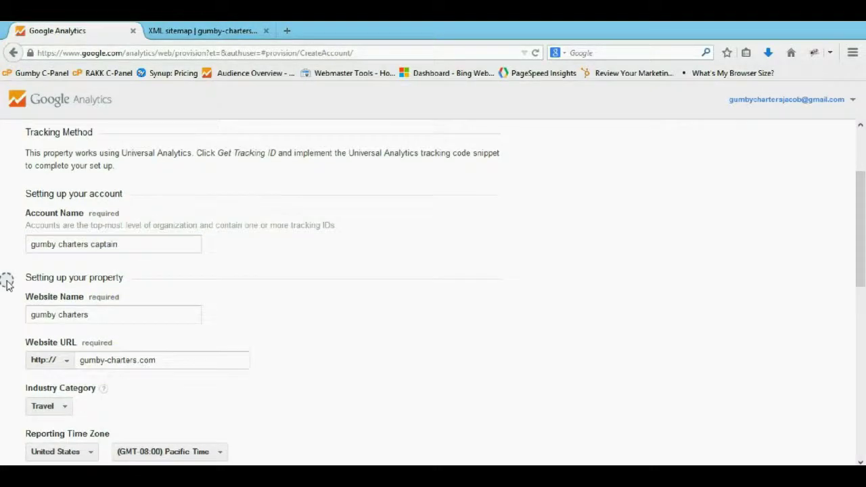
scroll(7, 282, "down", 8)
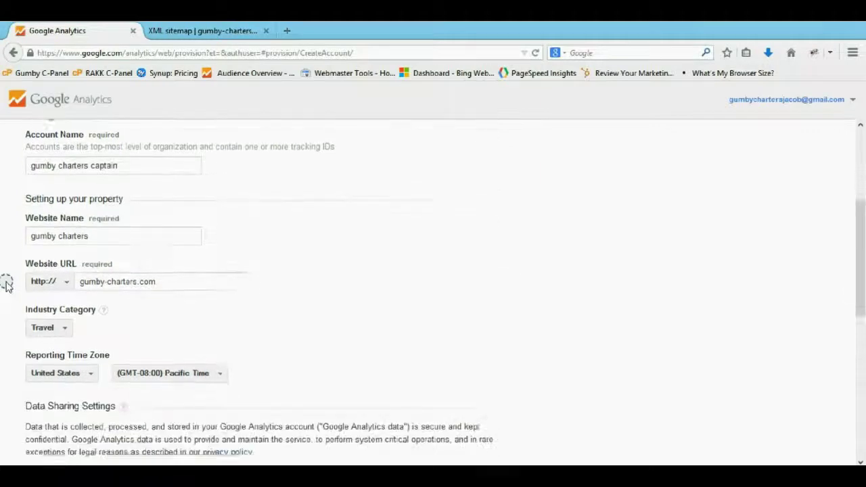
scroll(26, 323, "down", 3)
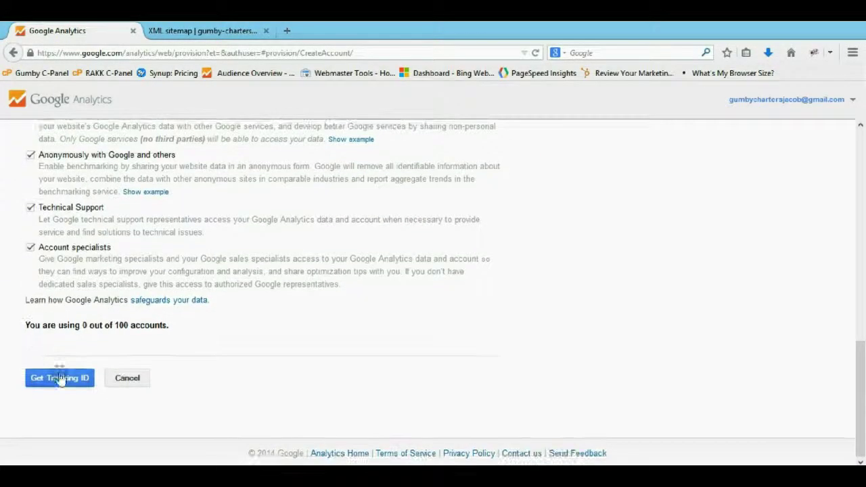
Step: Get a tracking ID by accepting the terms, then select tracking ID UA-57607003-1
left_click(61, 380)
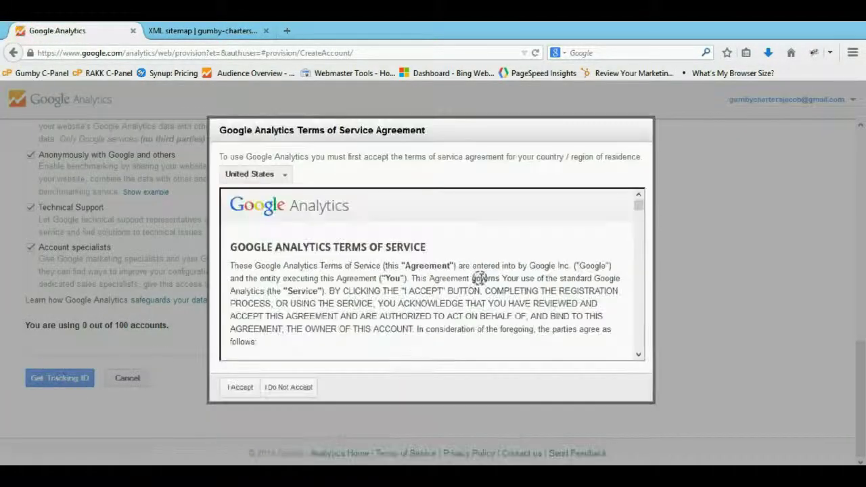
scroll(404, 291, "down", 10)
left_click(240, 387)
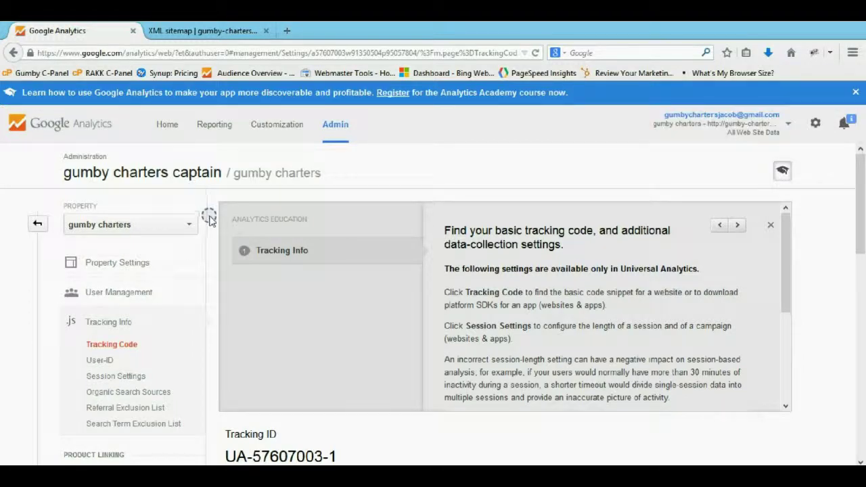
left_click(771, 226)
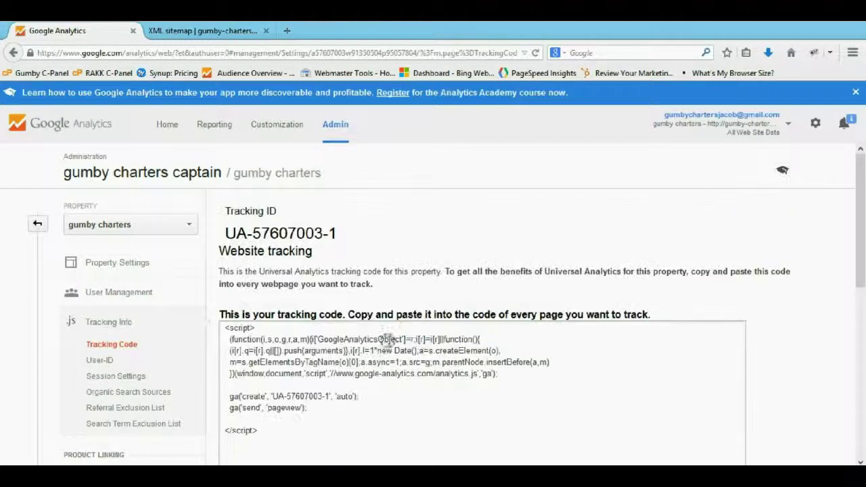
left_click_drag(335, 233, 225, 233)
key("ctrl+c")
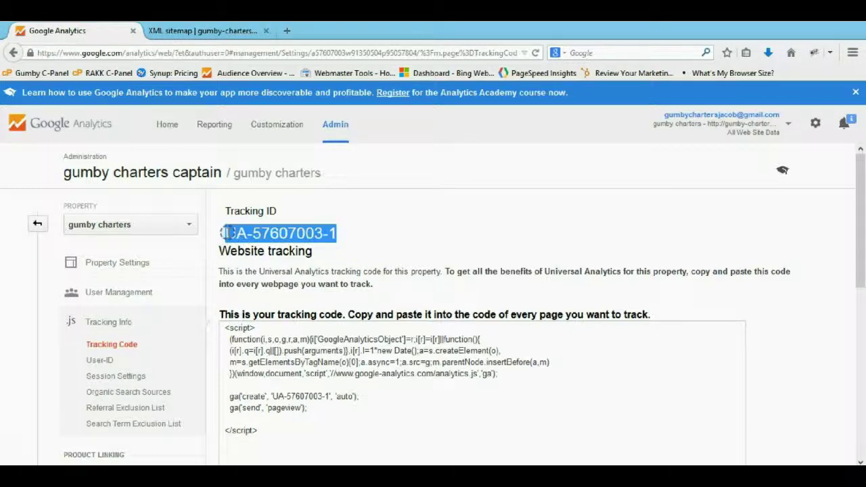
Step: Find the Google Analytics module in Drupal's Modules list with 'goog' and open its configuration
left_click(219, 31)
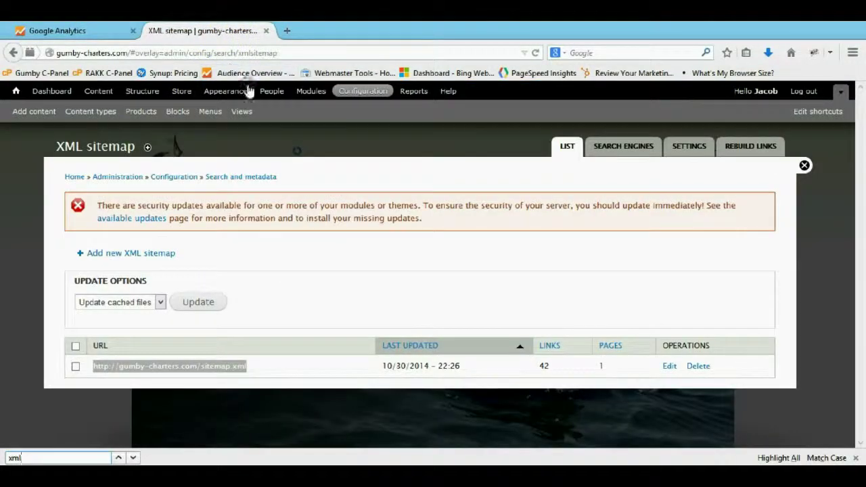
left_click(303, 90)
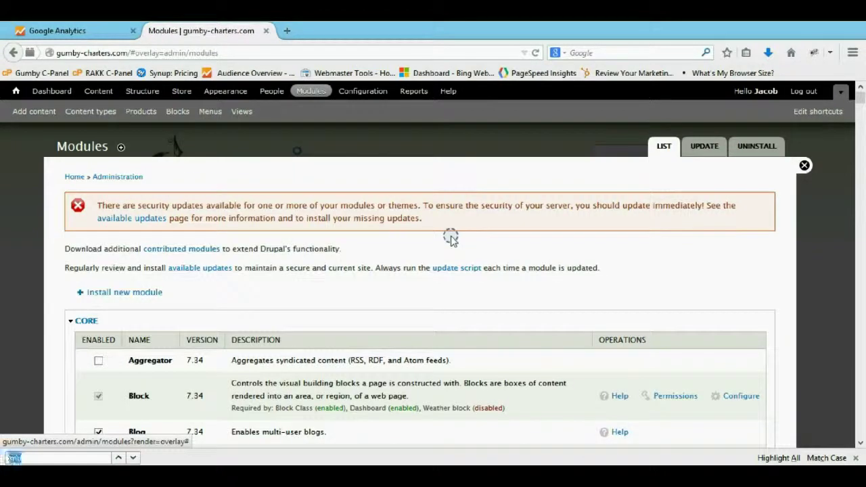
type("google")
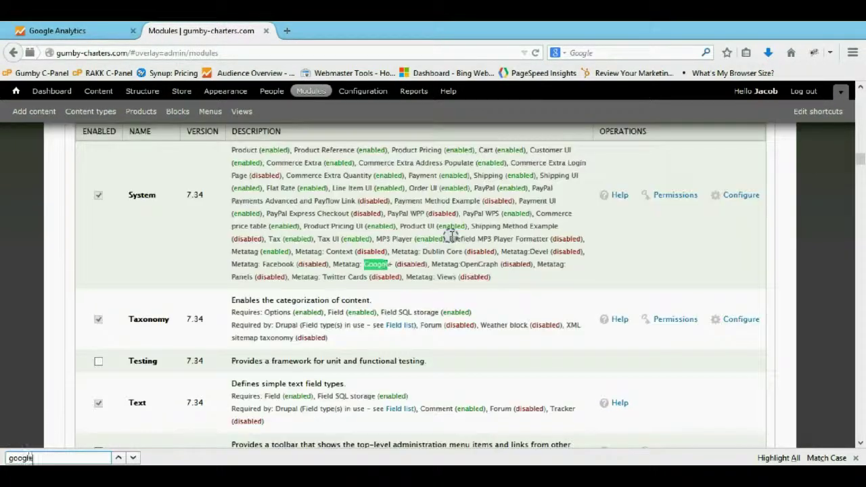
key("Return")
key("Return")
key("Return")
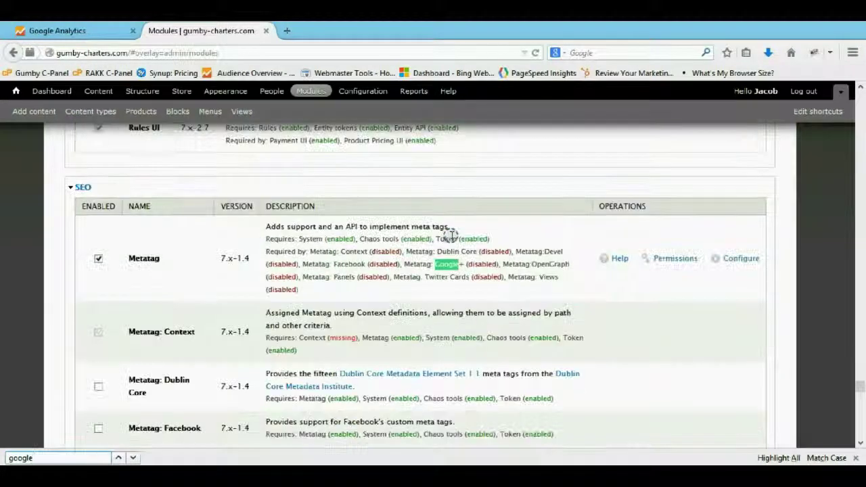
key("Return")
key("Return")
key("Return")
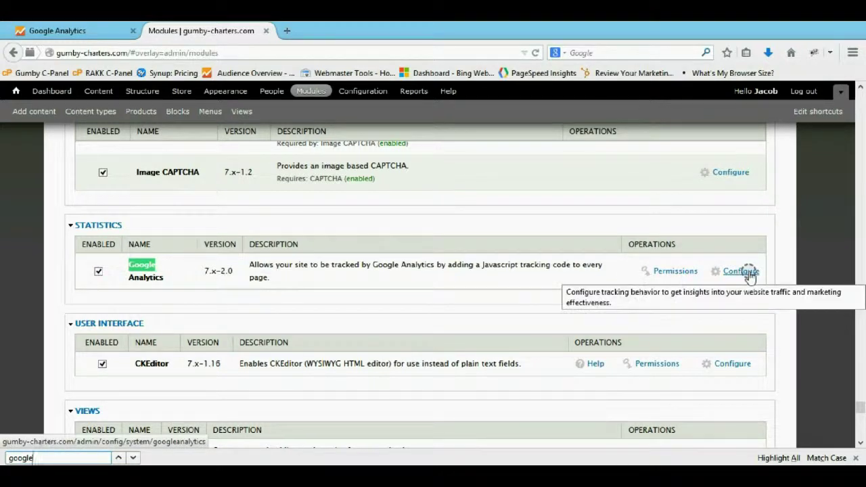
left_click(748, 275)
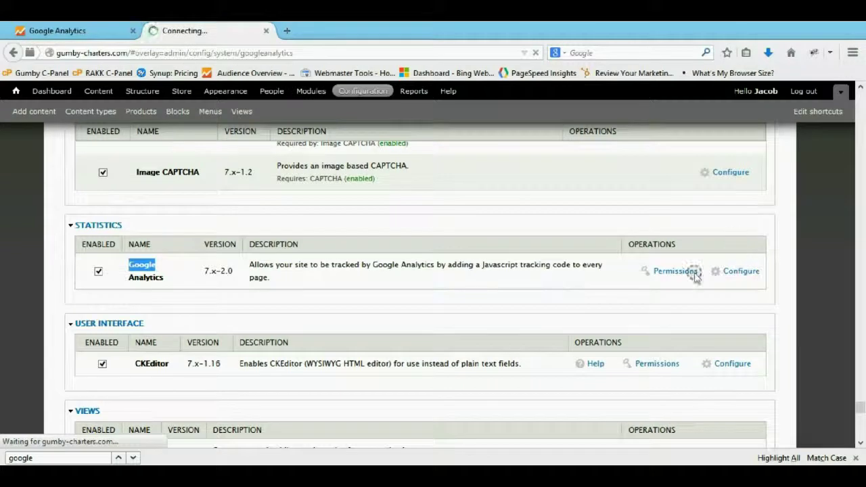
Step: Paste UA-57607003-1 as the Web Property ID, save the configuration, then reload the Analytics page
scroll(240, 298, "down", 2)
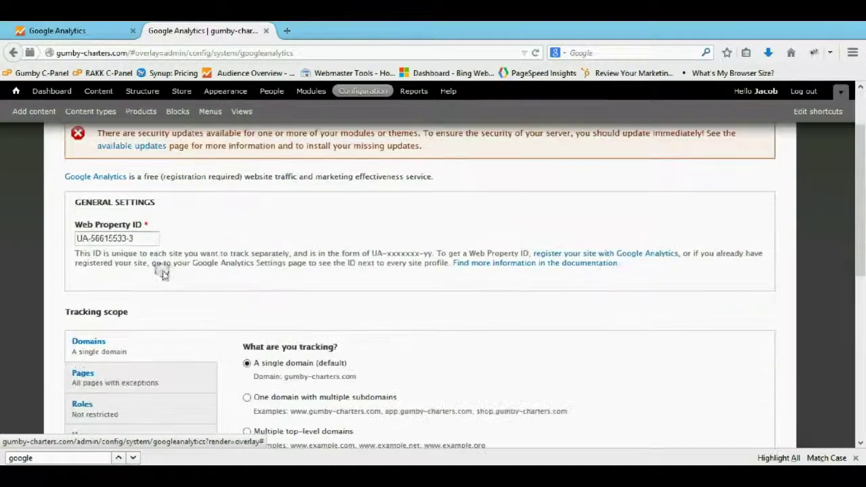
left_click_drag(152, 238, 77, 238)
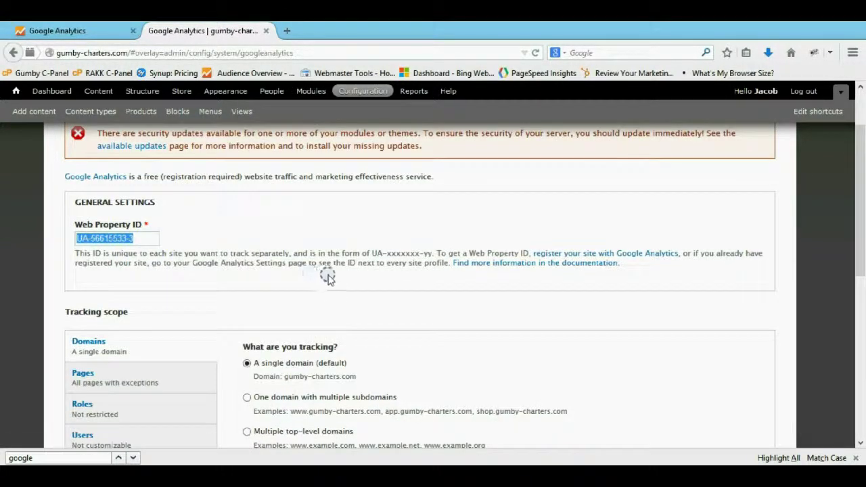
key("ctrl+v")
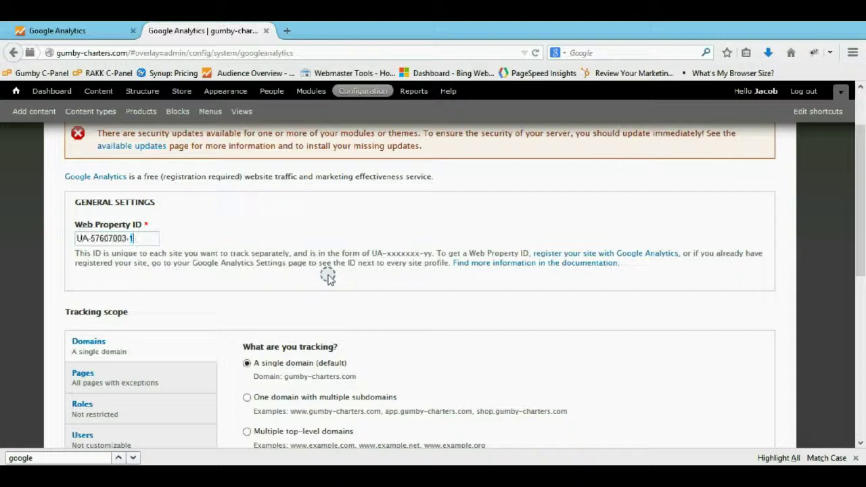
scroll(236, 290, "down", 5)
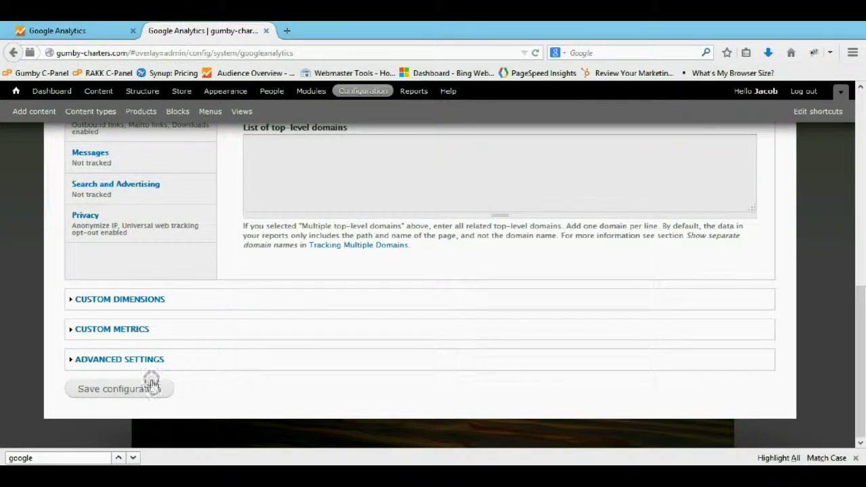
left_click(150, 389)
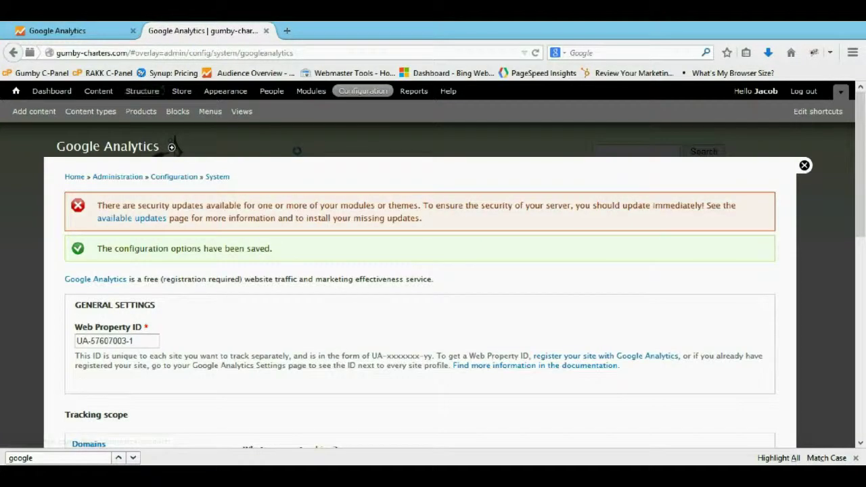
left_click(76, 31)
left_click(535, 53)
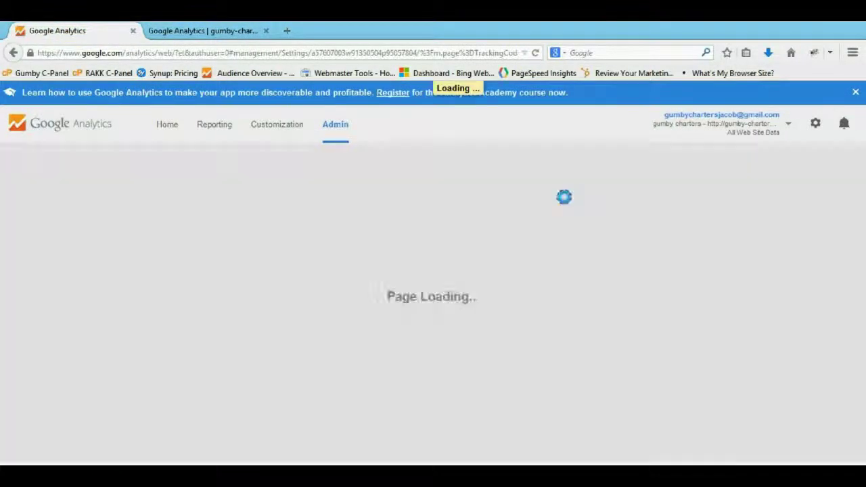
Step: Scroll through the website tracking code on the Tracking Code page
scroll(436, 233, "down", 2)
scroll(436, 233, "down", 1)
scroll(436, 231, "up", 3)
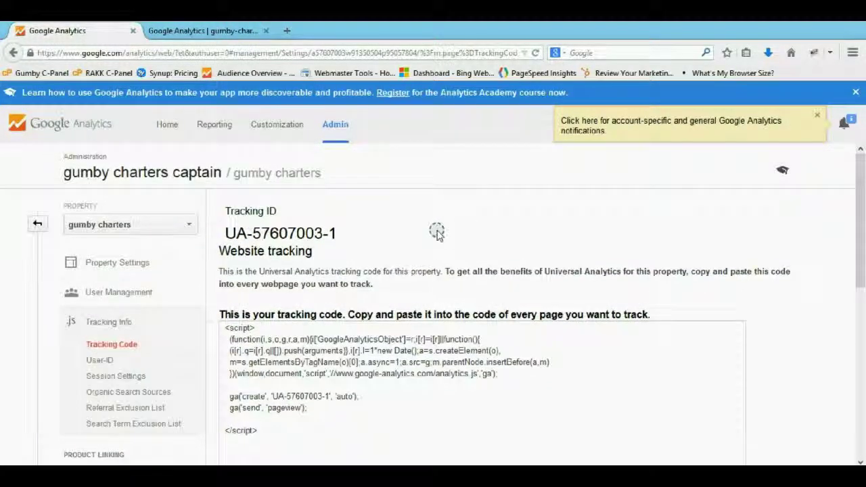
scroll(436, 230, "down", 5)
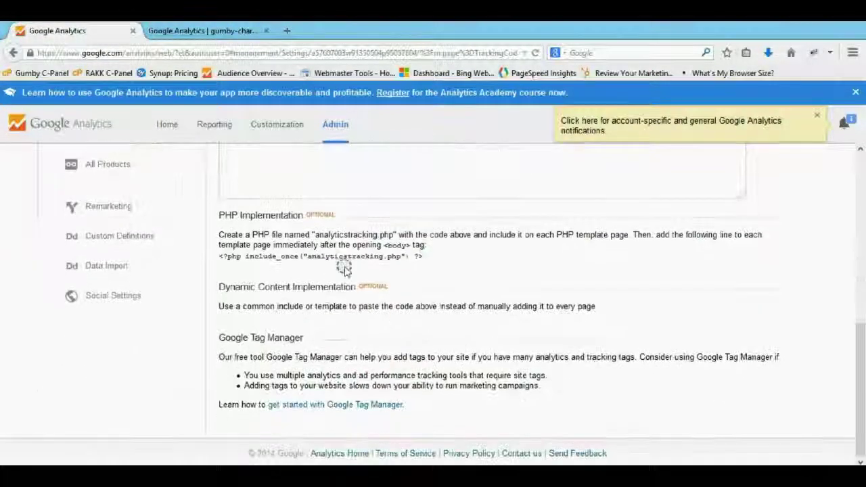
scroll(232, 272, "up", 6)
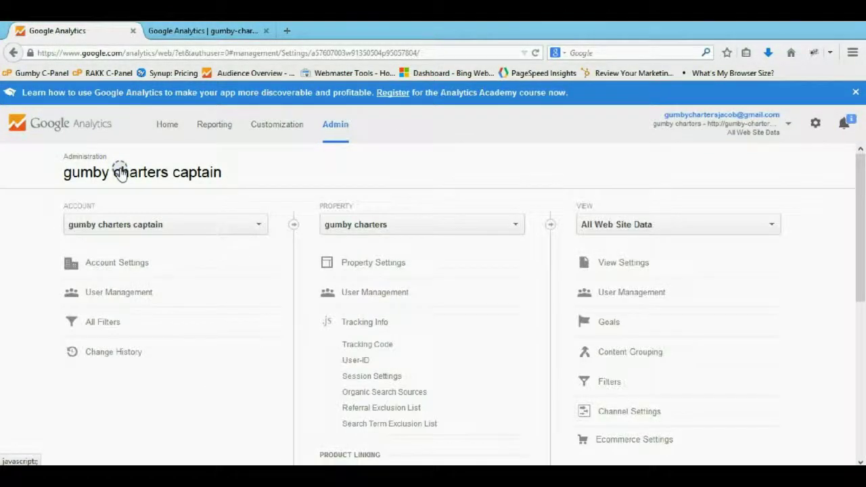
Step: Check the property list and account settings, then return to the Admin overview
left_click(511, 227)
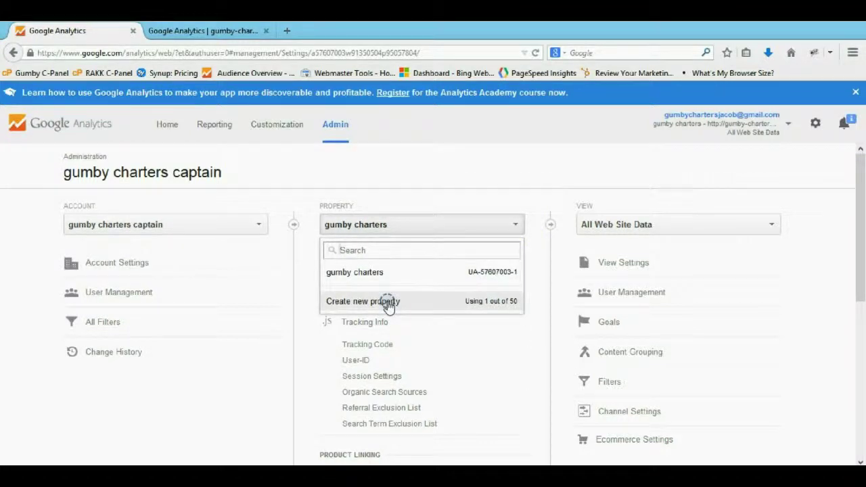
left_click(433, 183)
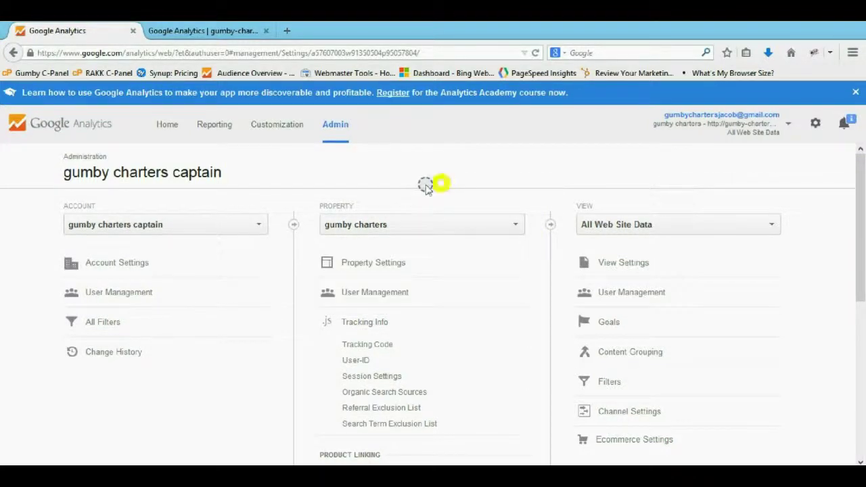
left_click(117, 268)
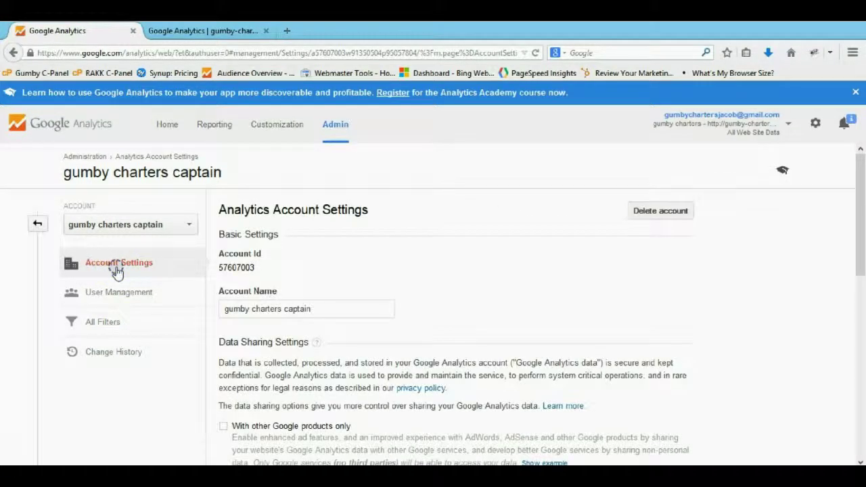
left_click(150, 177)
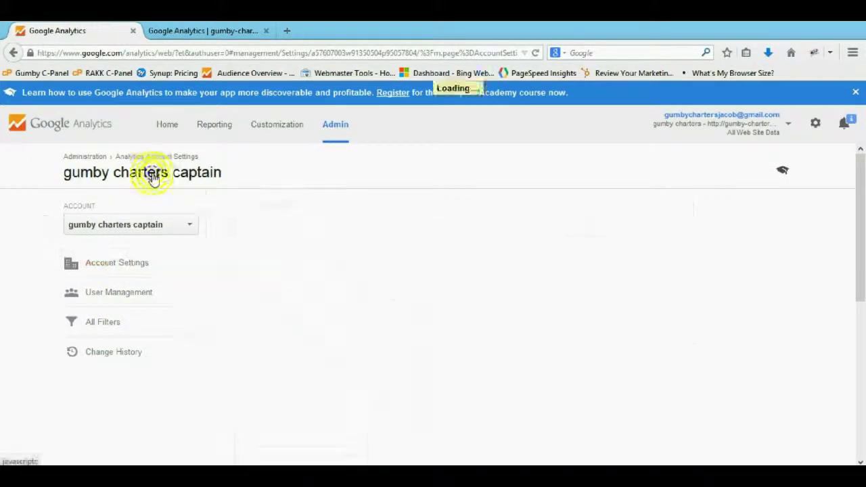
Step: Go to the Analytics Home page and save communication preferences with all boxes checked
left_click(216, 126)
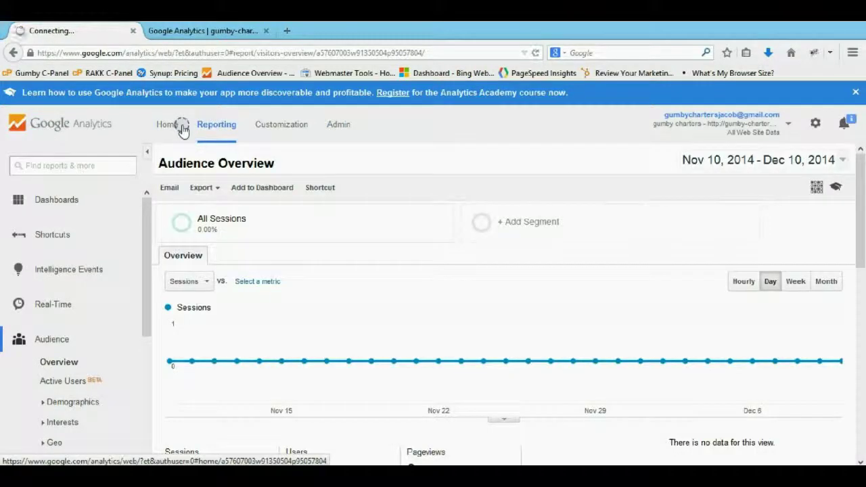
left_click(168, 127)
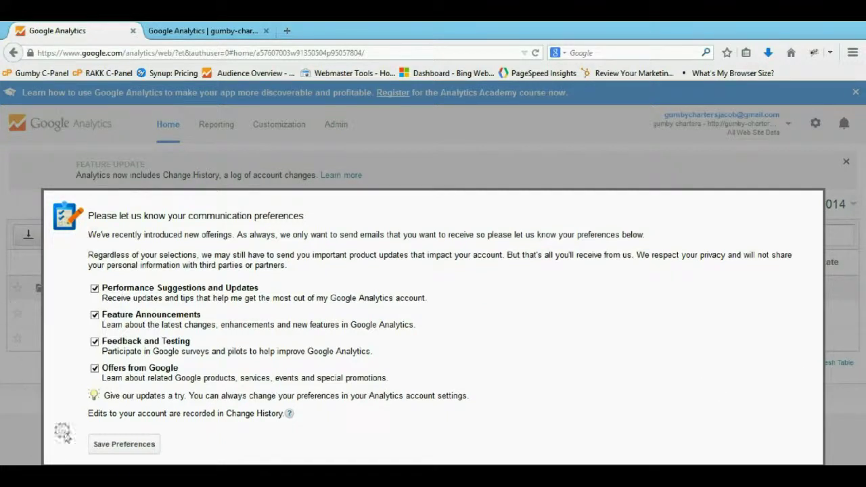
left_click(119, 445)
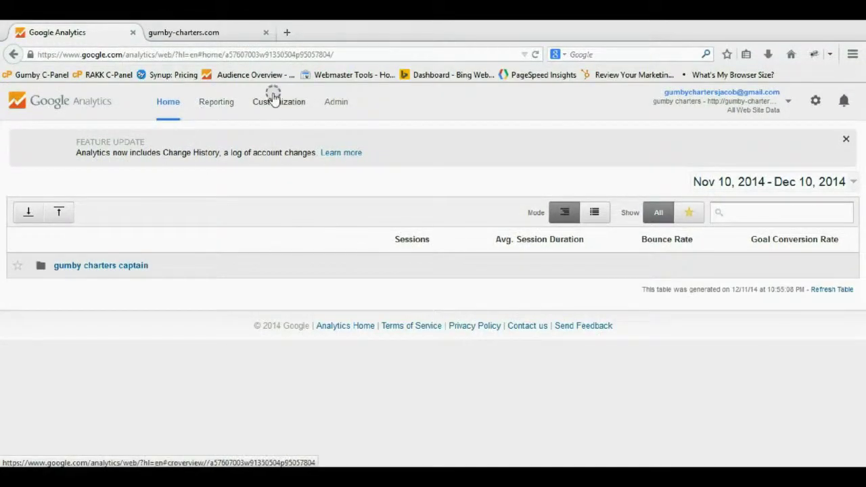
Step: In a new tab, search Bing for 'webmaster tools' and open the Bing Webmaster Tools result
left_click(287, 32)
type("bing.com")
key("Return")
left_click(260, 169)
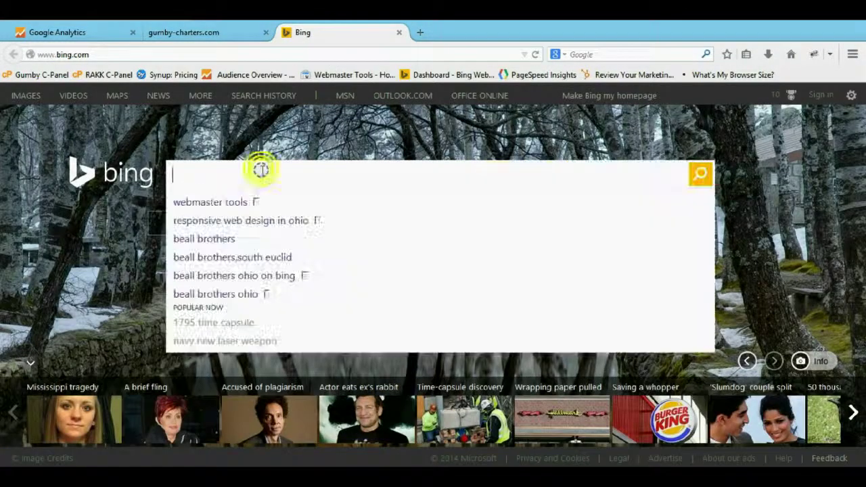
type("webm")
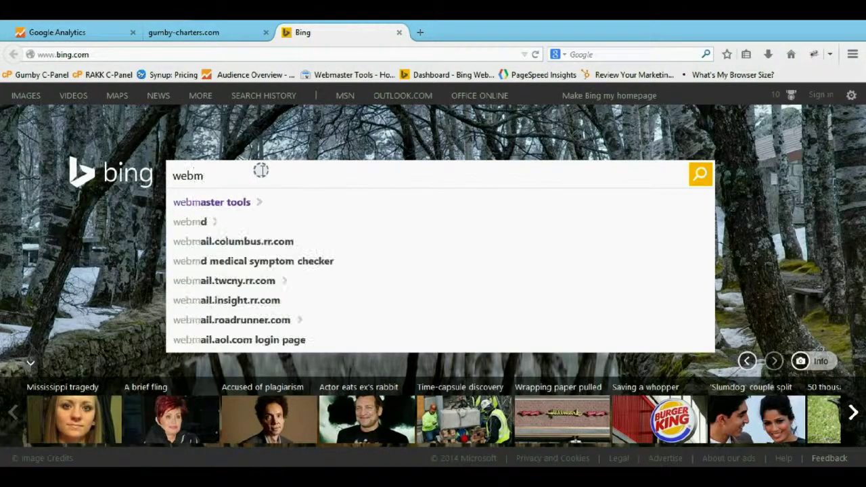
key("Down")
key("Return")
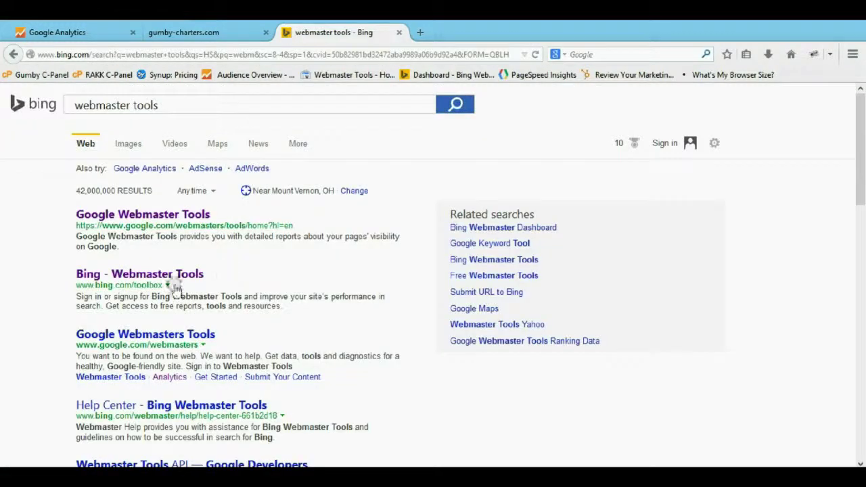
left_click(180, 273)
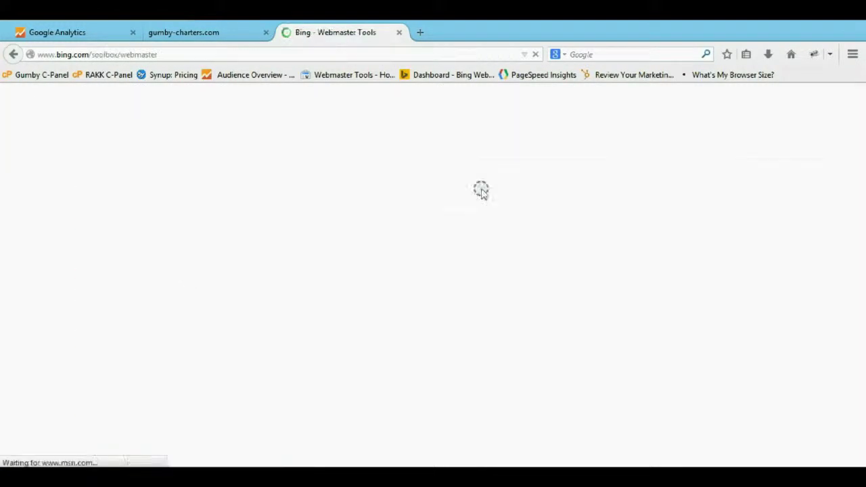
left_click(793, 143)
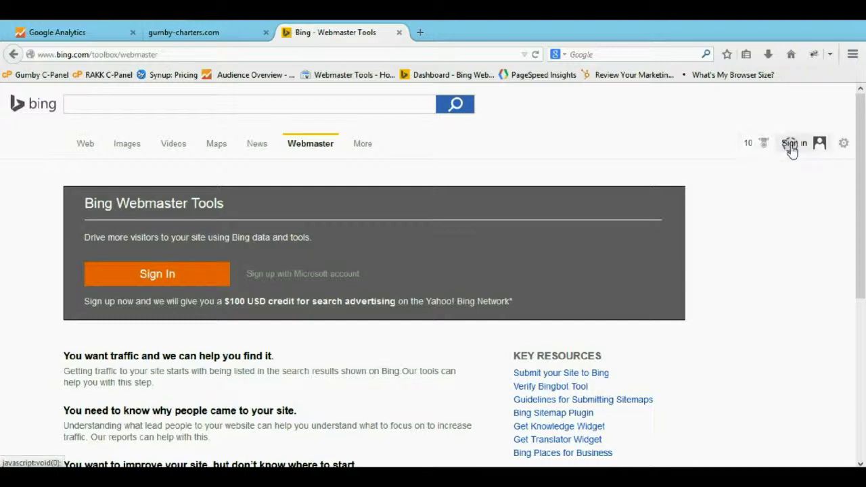
Step: Try signing in to Bing Webmaster Tools with a Microsoft account
left_click(839, 143)
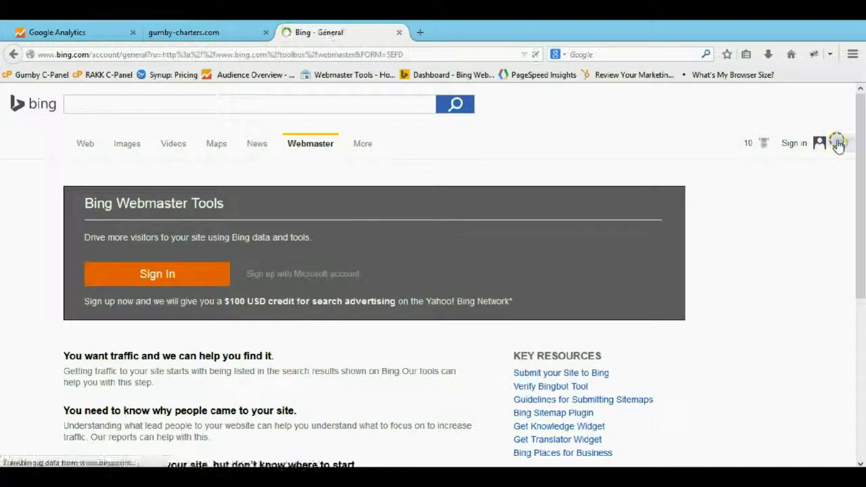
left_click(14, 54)
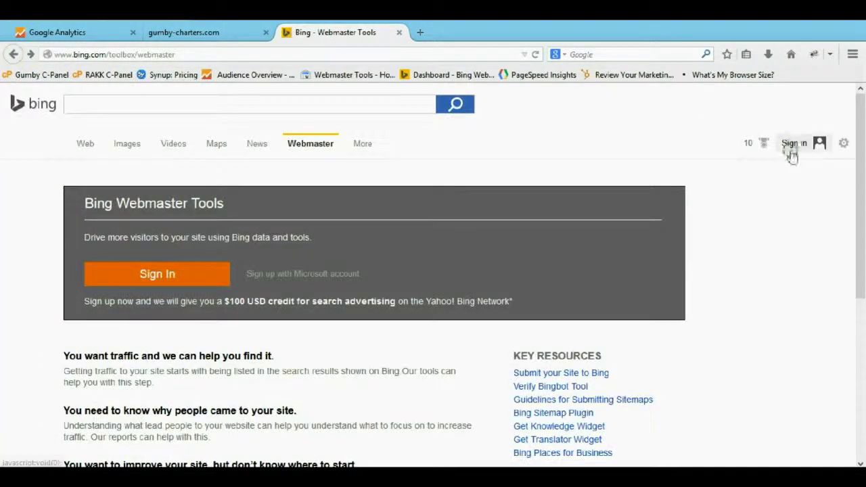
left_click(790, 143)
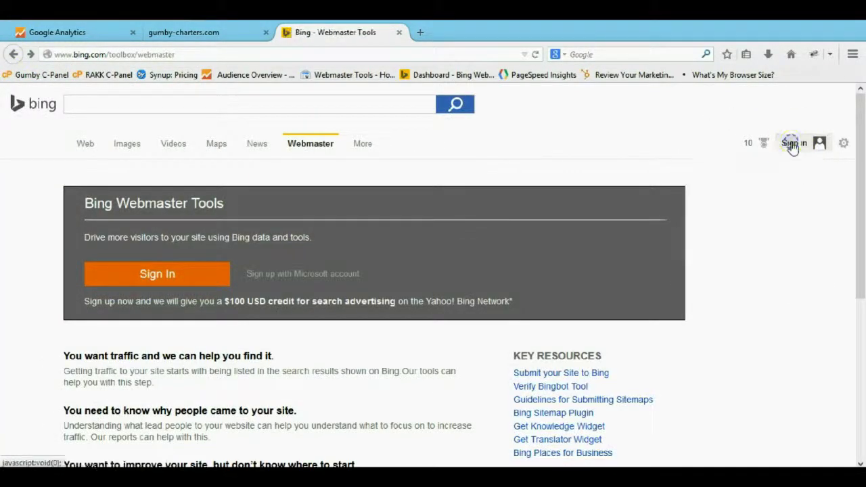
left_click(791, 144)
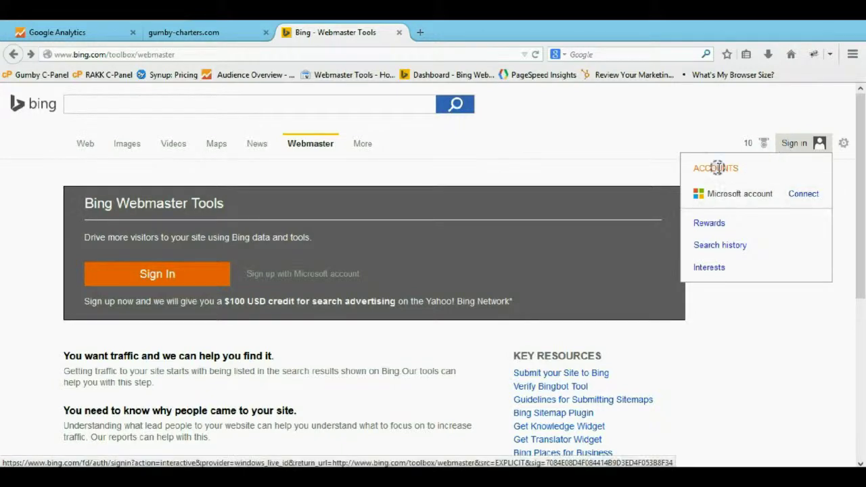
left_click(712, 193)
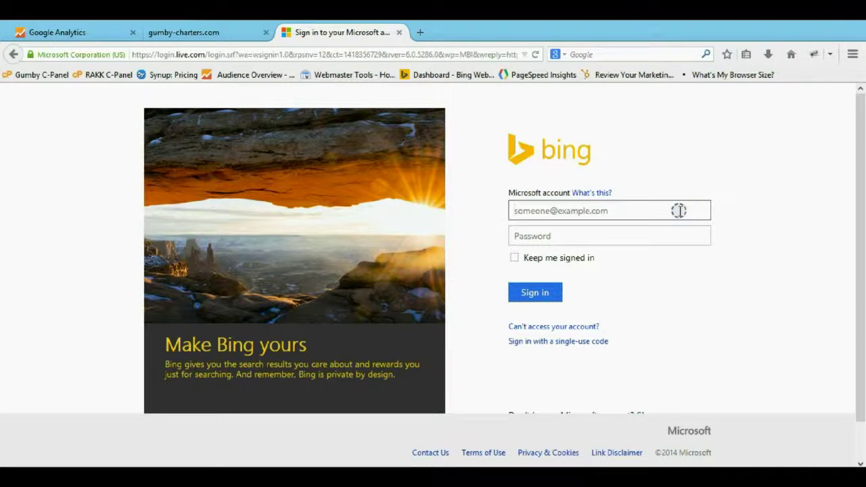
left_click(533, 292)
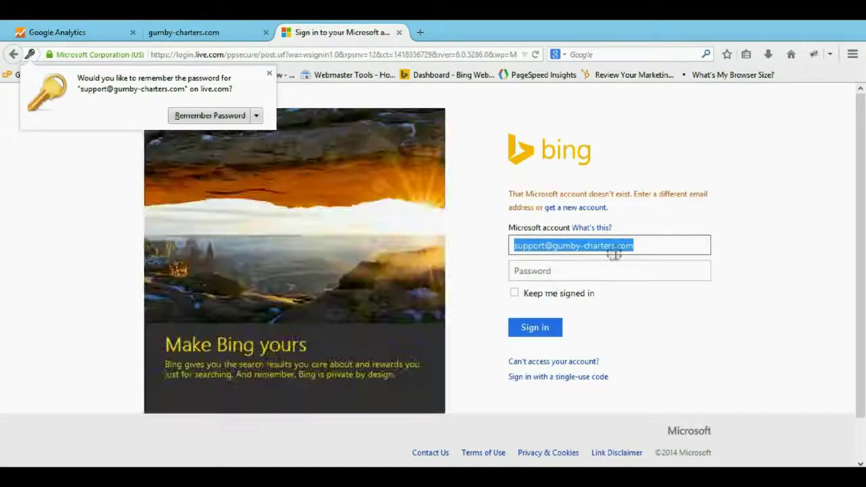
left_click(629, 211)
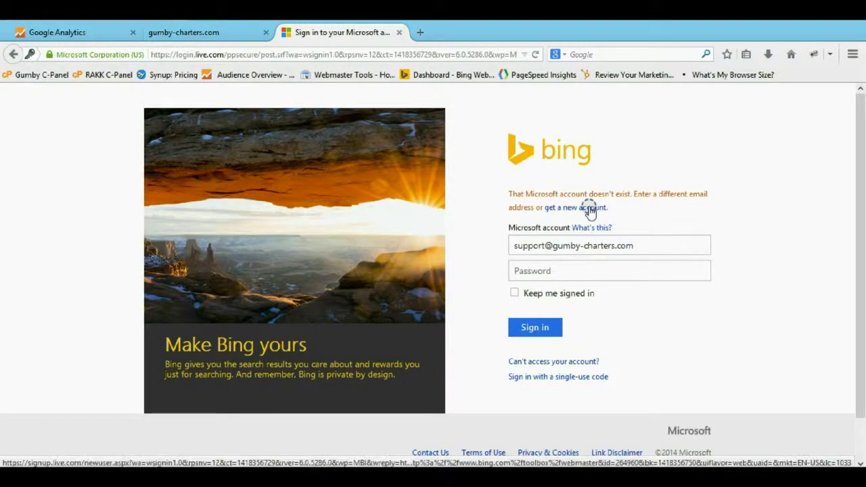
Step: Fill in the sign-up form to create a new Microsoft account and save its password
left_click(589, 208)
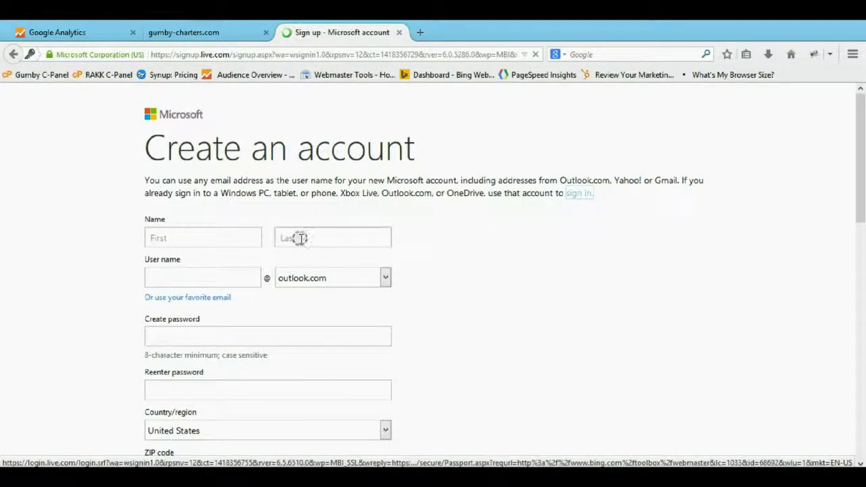
left_click(231, 237)
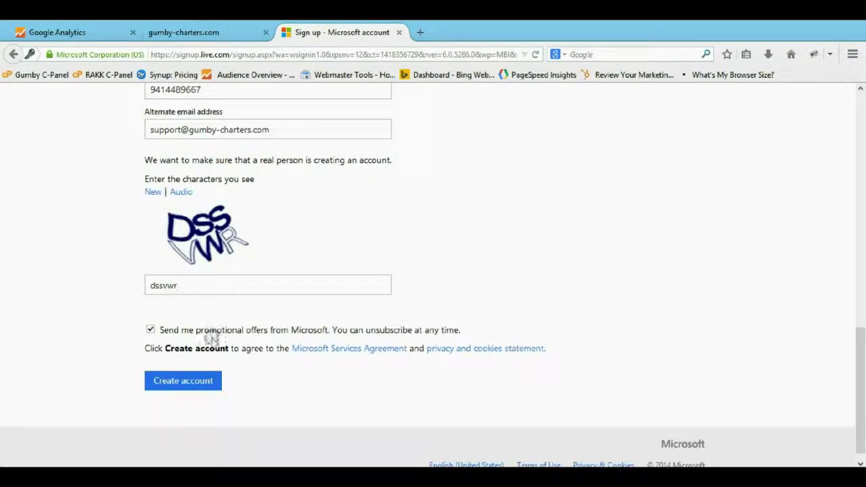
scroll(197, 352, "down", 1)
left_click(206, 372)
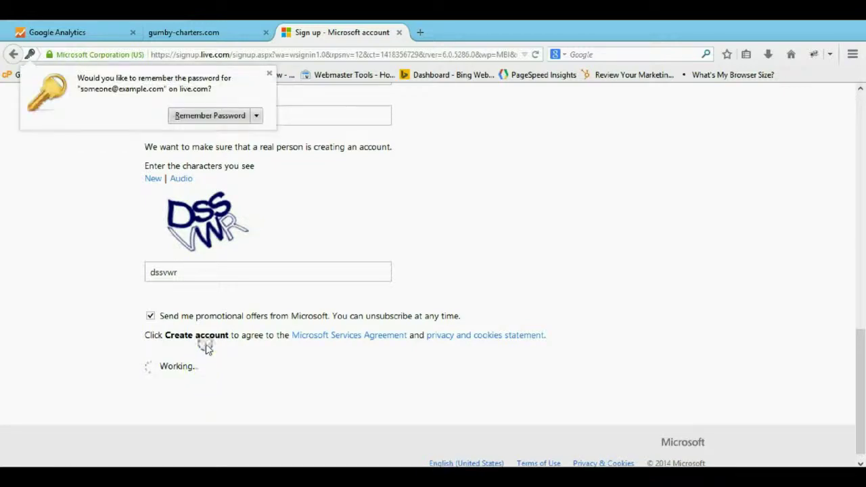
left_click(217, 116)
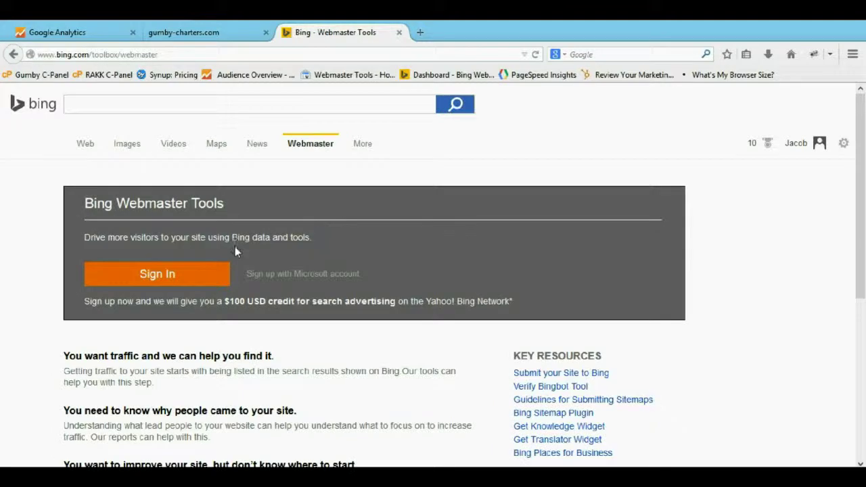
scroll(235, 246, "down", 2)
scroll(223, 231, "up", 2)
left_click(201, 274)
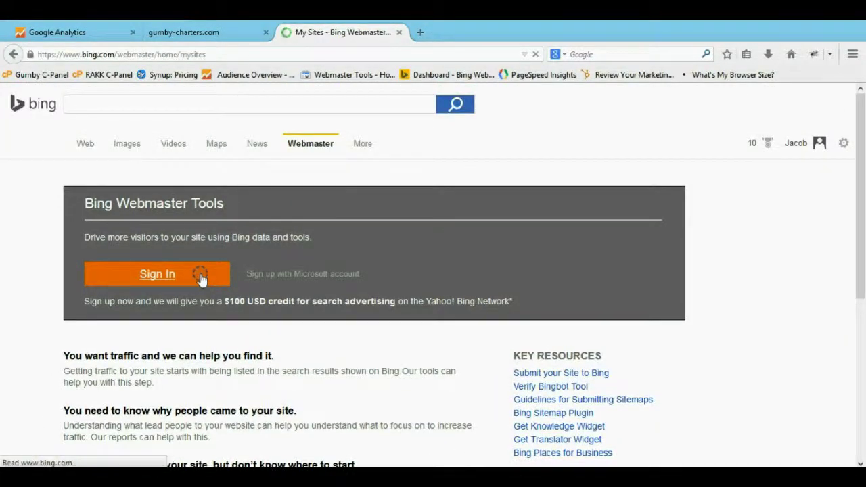
scroll(276, 296, "down", 1)
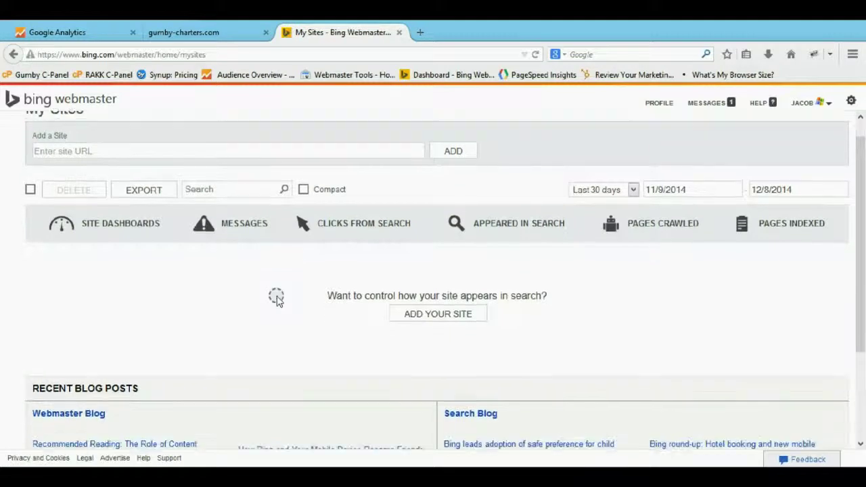
scroll(354, 327, "up", 1)
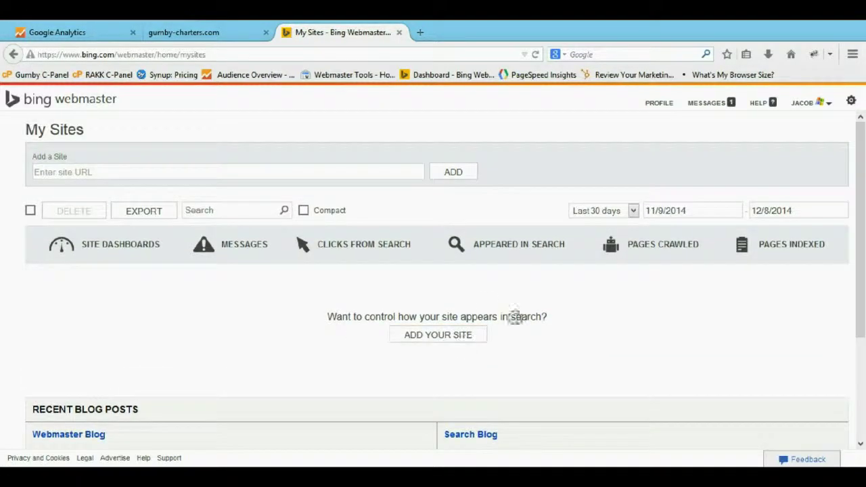
left_click(418, 340)
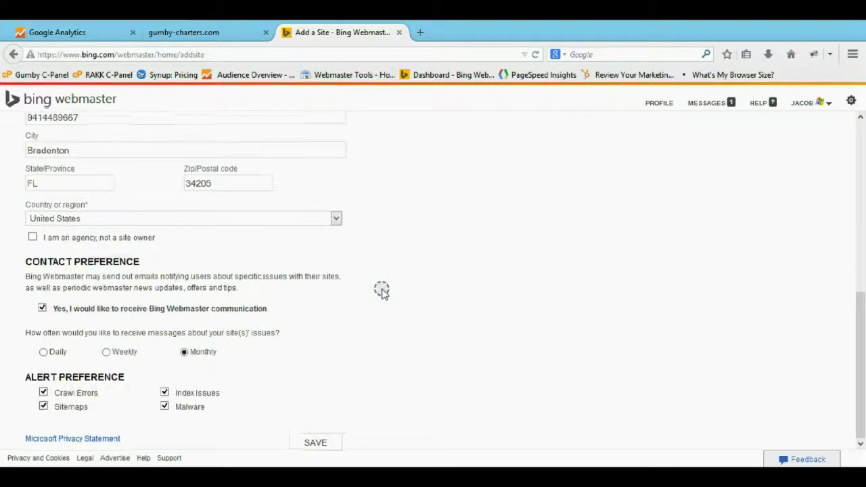
scroll(379, 292, "up", 4)
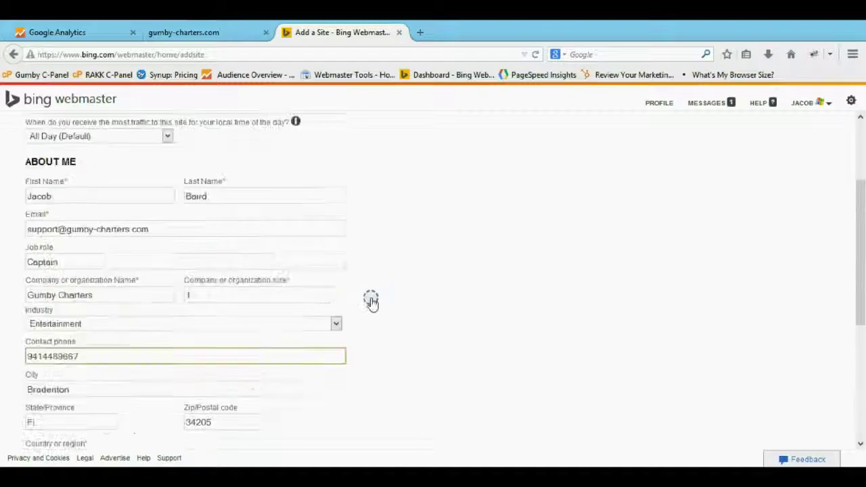
scroll(371, 301, "up", 5)
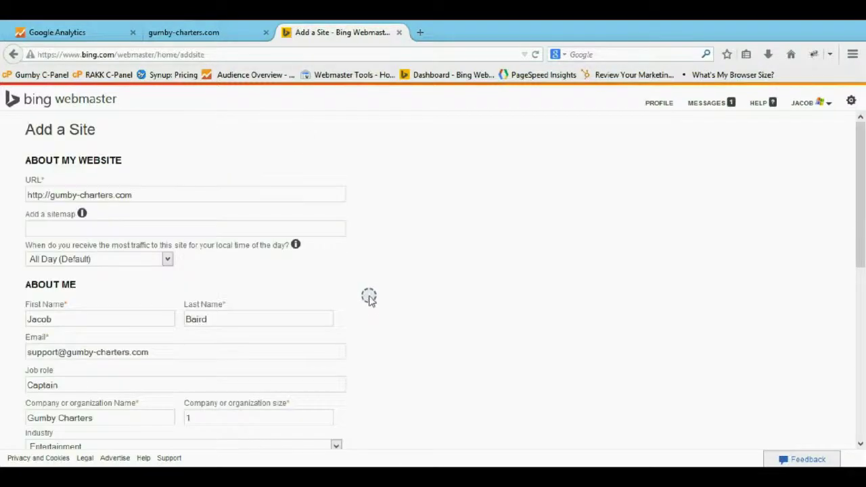
left_click(218, 34)
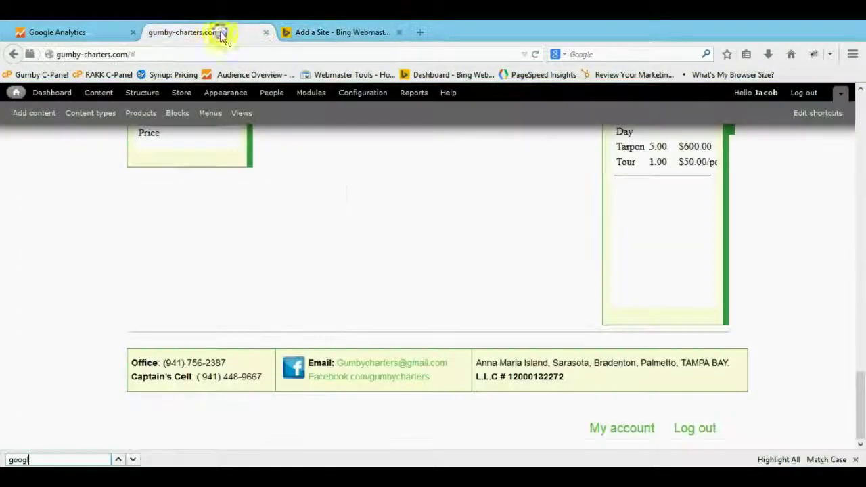
left_click(372, 98)
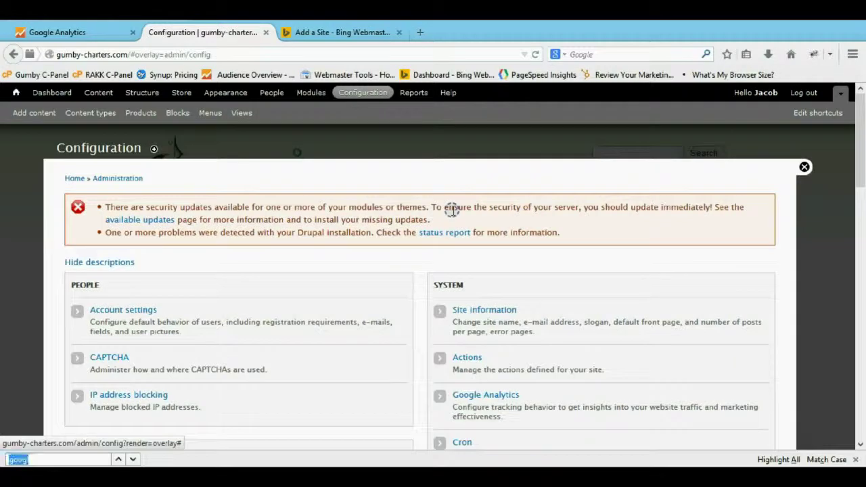
type("xml")
key("Return")
left_click(115, 266)
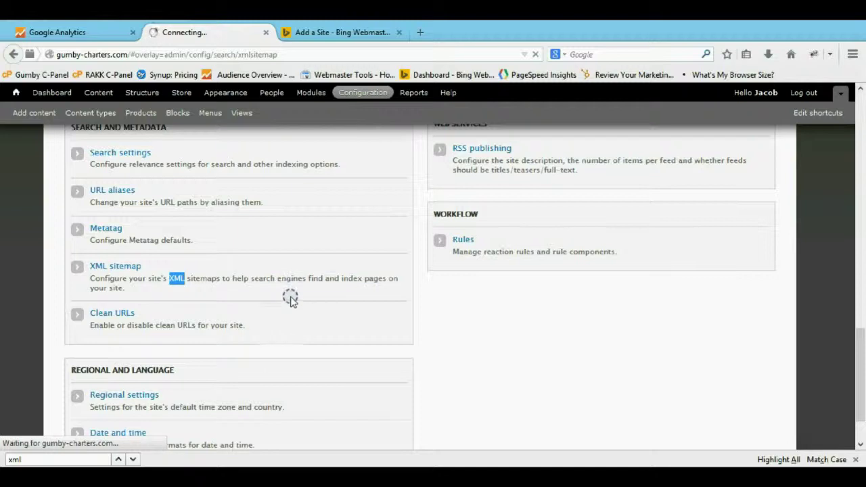
left_click_drag(246, 369, 92, 376)
key("ctrl+c")
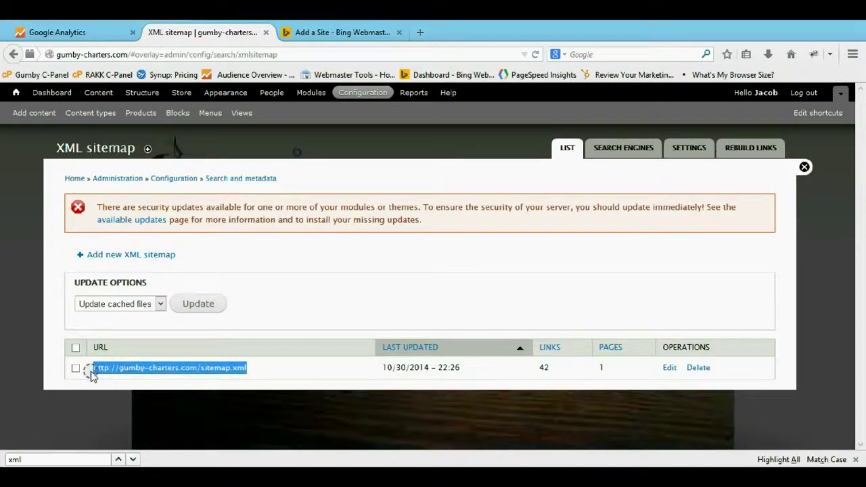
left_click(368, 27)
left_click(205, 229)
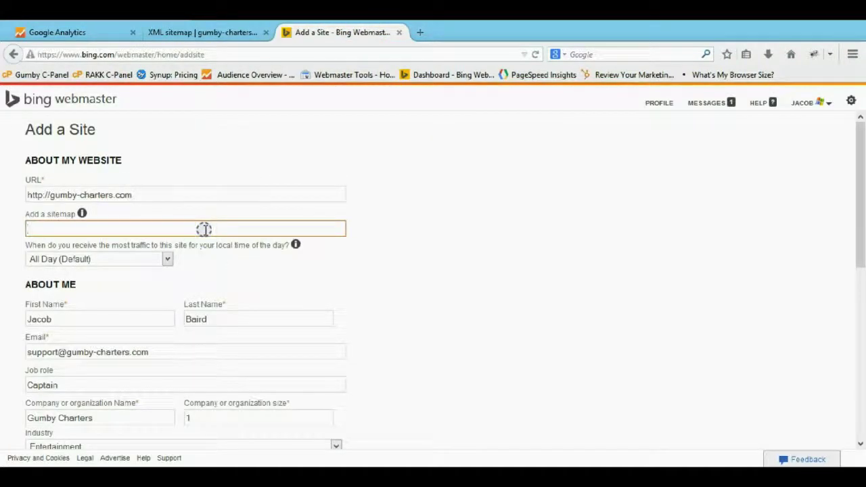
key("ctrl+v")
left_click(440, 242)
scroll(364, 306, "down", 1)
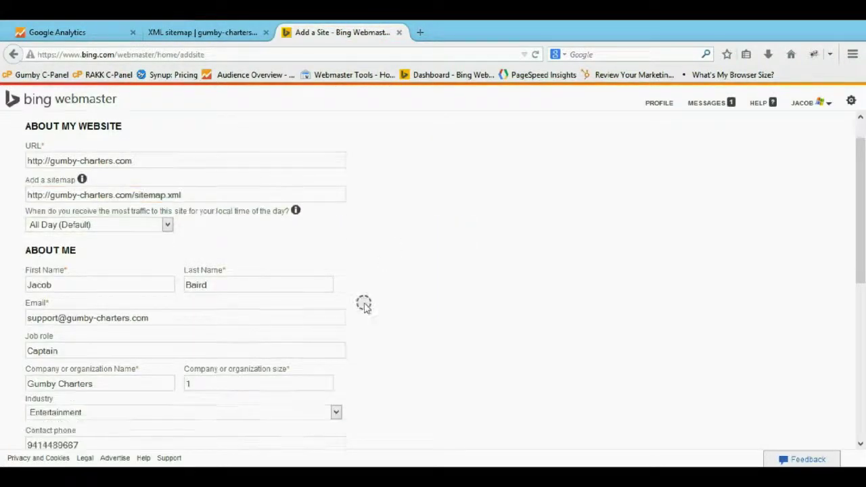
scroll(359, 305, "down", 5)
left_click(328, 440)
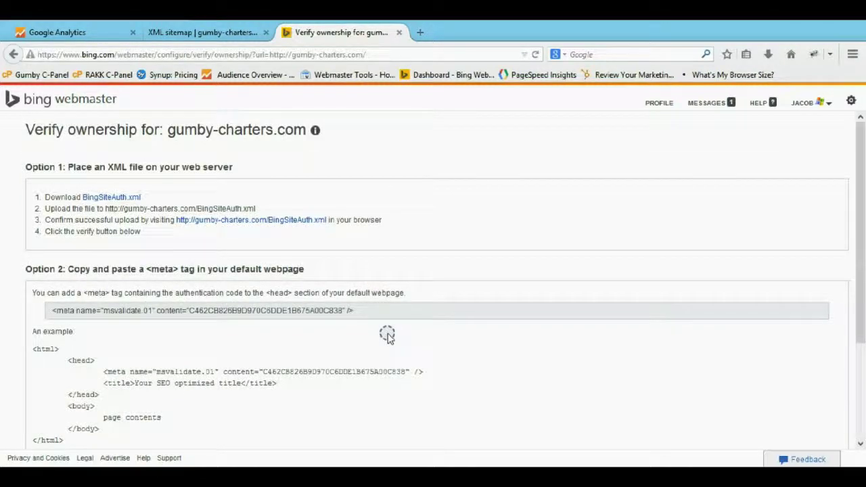
Step: Choose 'Your DNS provider' for the CNAME option and select the CNAME record name hash
scroll(387, 336, "down", 2)
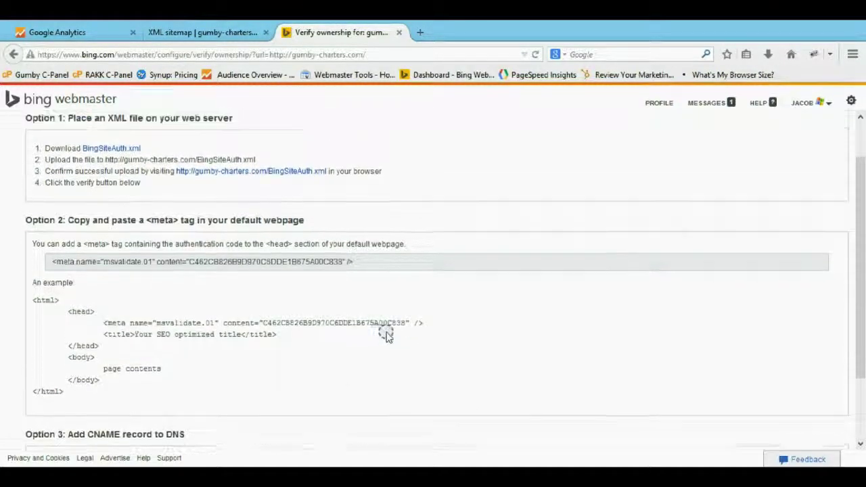
scroll(230, 336, "up", 2)
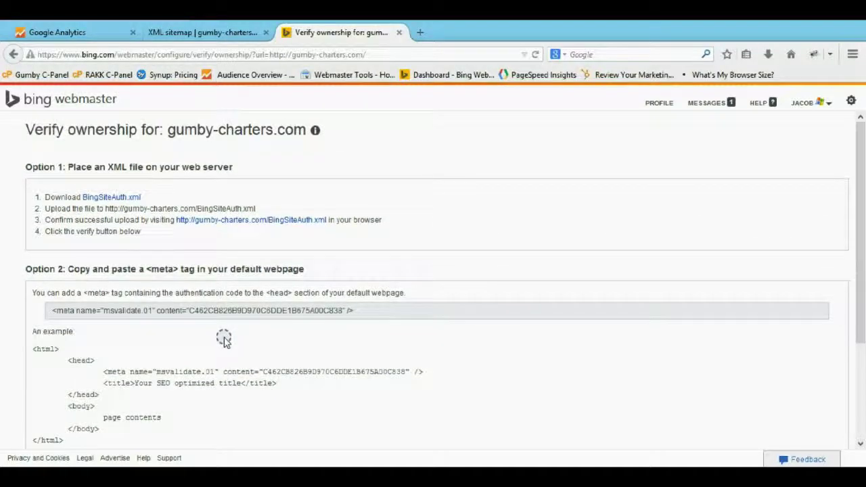
scroll(183, 294, "down", 4)
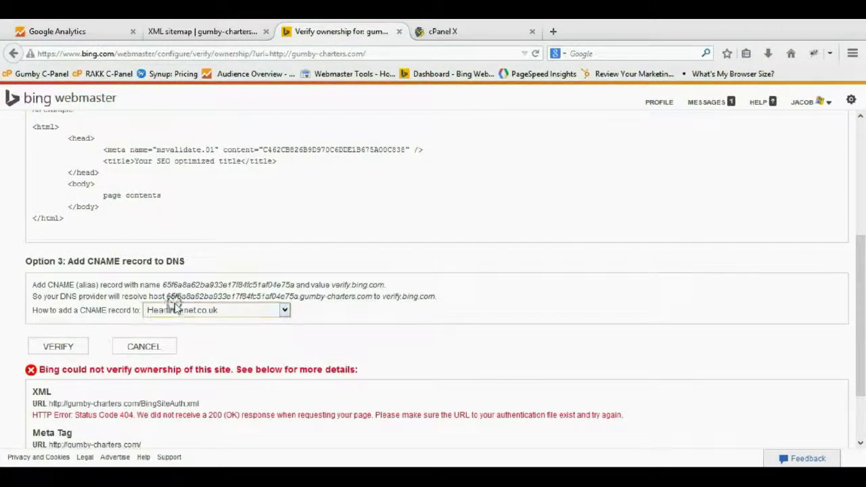
left_click(179, 309)
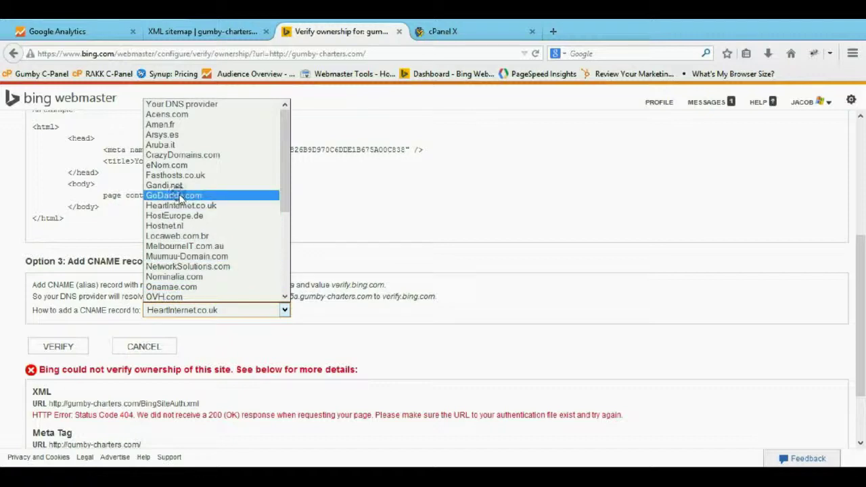
scroll(186, 203, "down", 4)
scroll(184, 210, "down", 1)
scroll(171, 263, "up", 2)
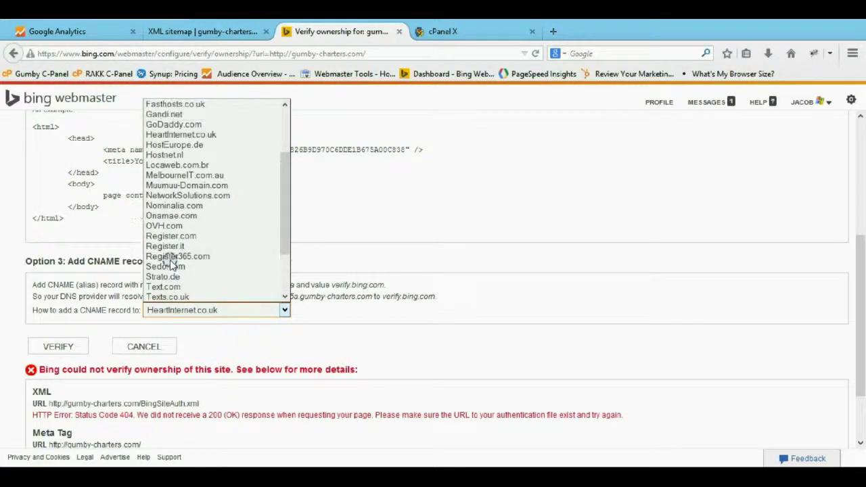
scroll(170, 261, "up", 3)
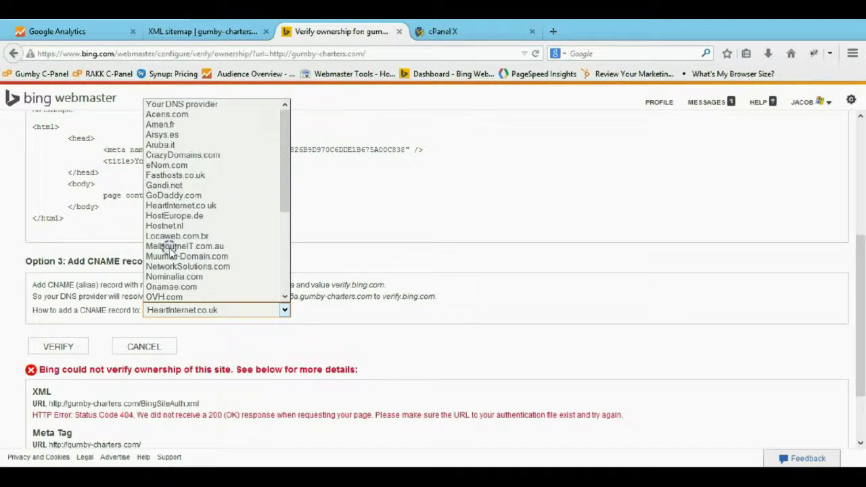
left_click(184, 104)
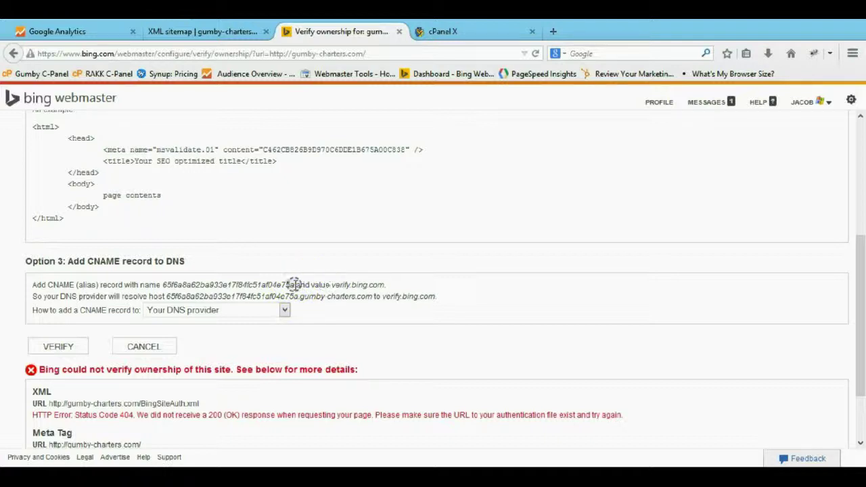
left_click_drag(293, 285, 216, 280)
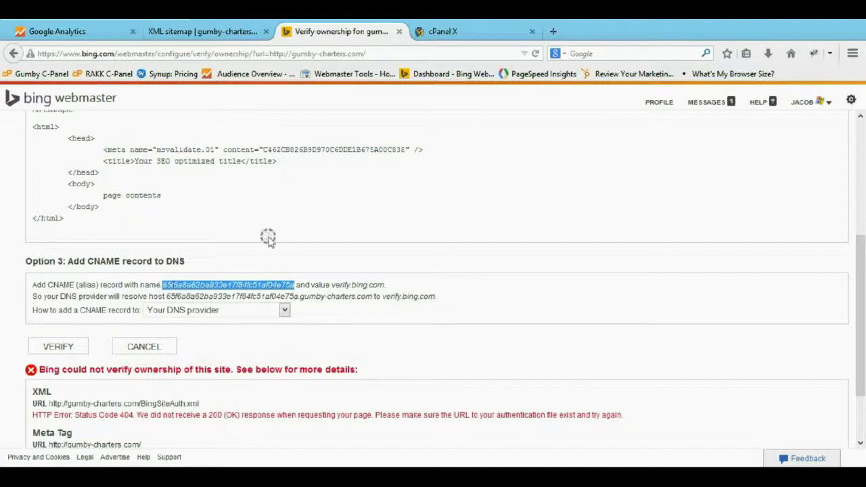
Step: Open the Simple DNS Zone Editor in HostGator cPanel by searching for 'dns'
left_click(471, 35)
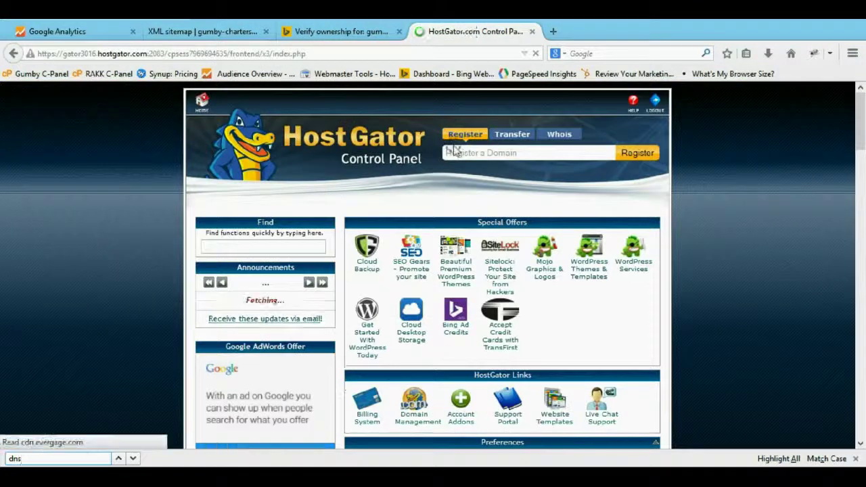
scroll(440, 200, "down", 3)
scroll(439, 200, "down", 10)
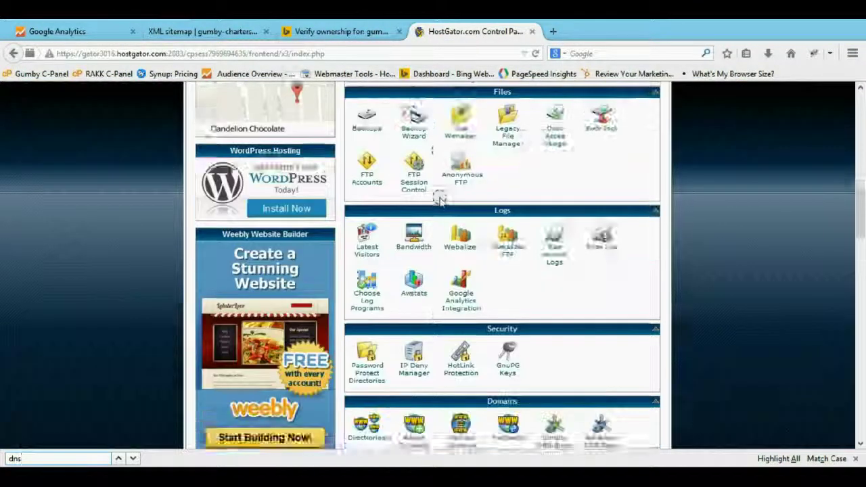
scroll(440, 199, "up", 5)
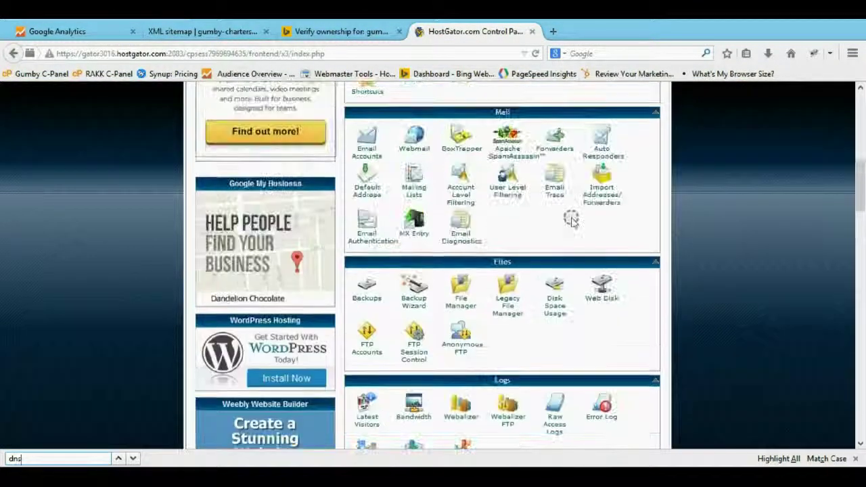
key("Return")
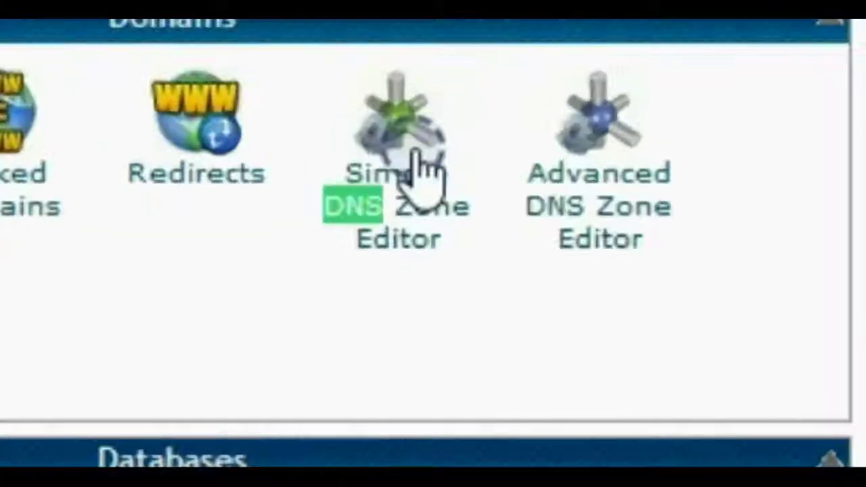
left_click(415, 162)
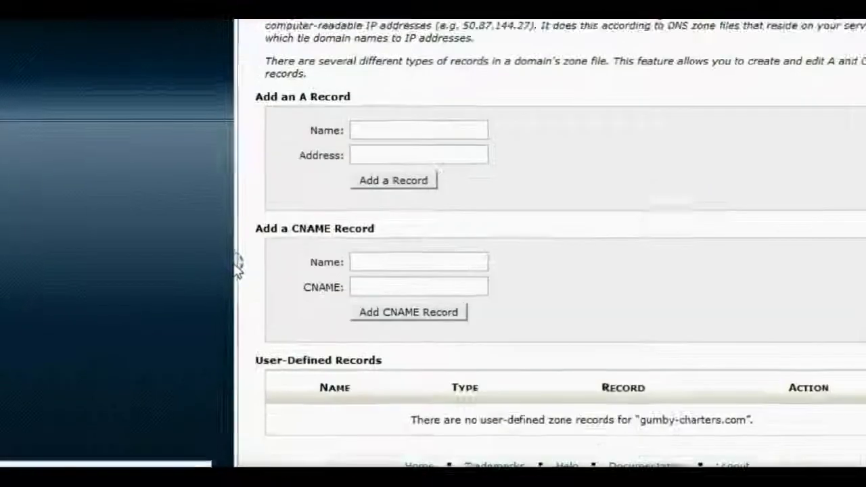
Step: Paste the copied Bing CNAME record name into the Name field
left_click(324, 316)
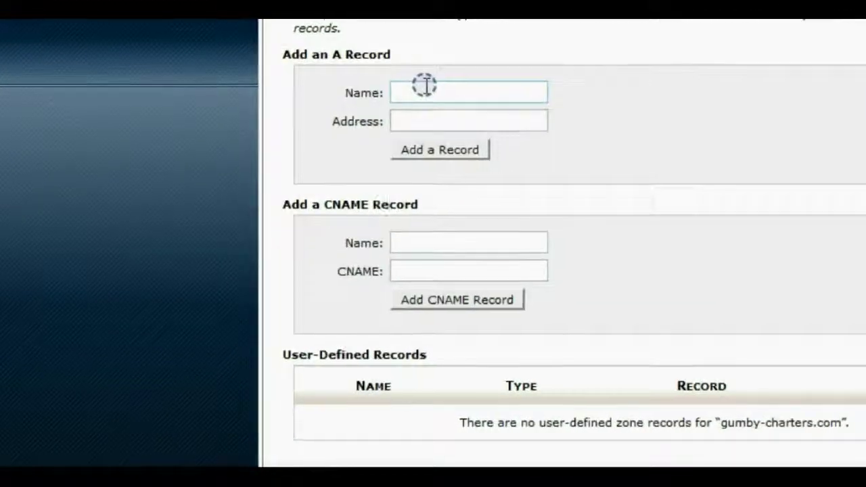
left_click_drag(370, 204, 347, 204)
left_click(462, 242)
key("ctrl+v")
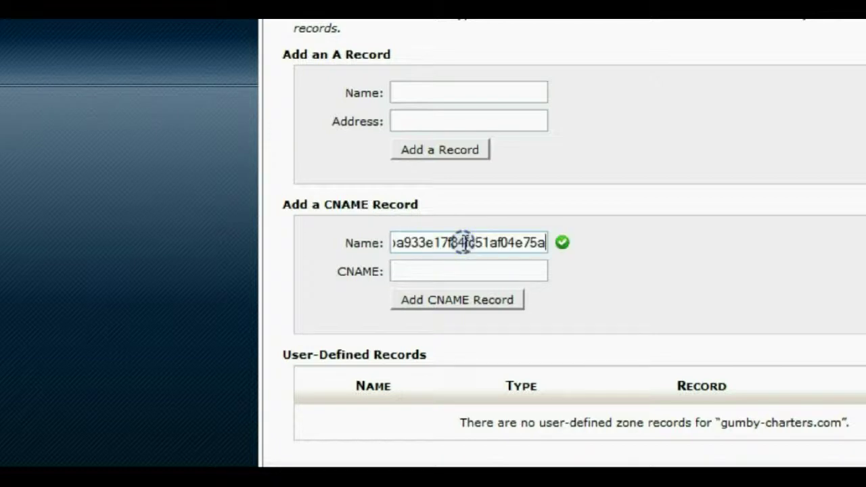
left_click(473, 271)
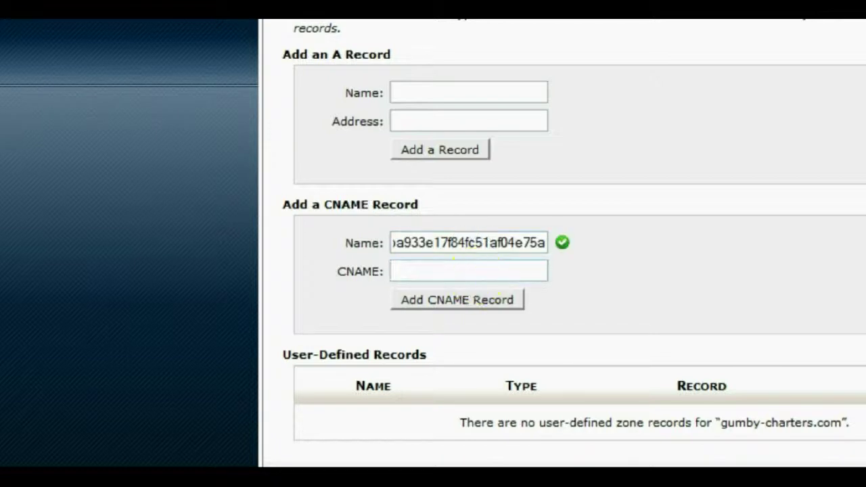
Step: Copy verify.bing.com from Bing, paste it as the CNAME target, and add the record
key("alt+Tab")
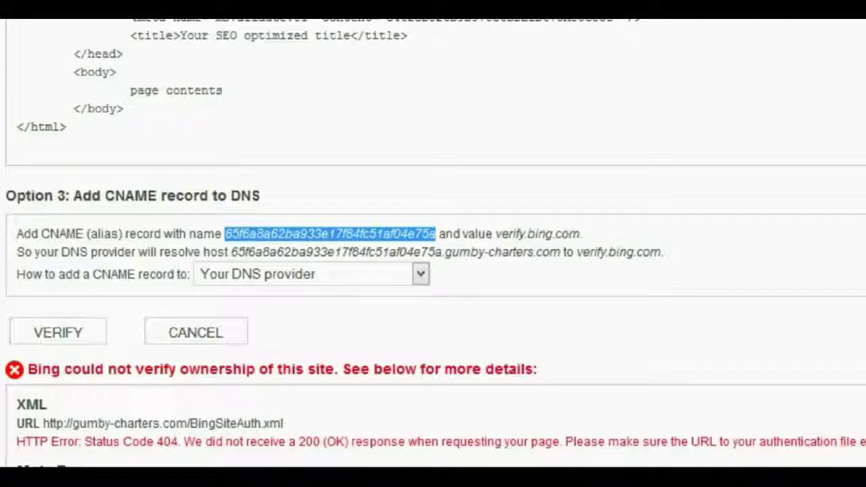
left_click(651, 253)
left_click_drag(651, 252, 579, 251)
key("ctrl+c")
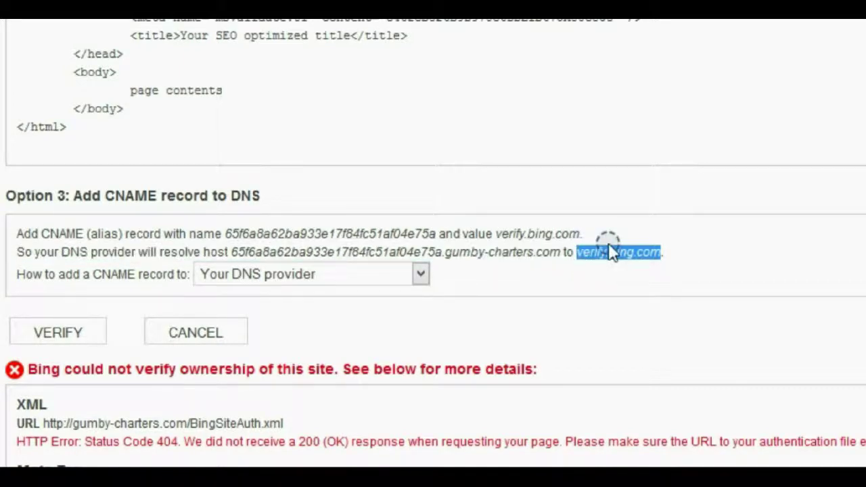
key("alt+Tab")
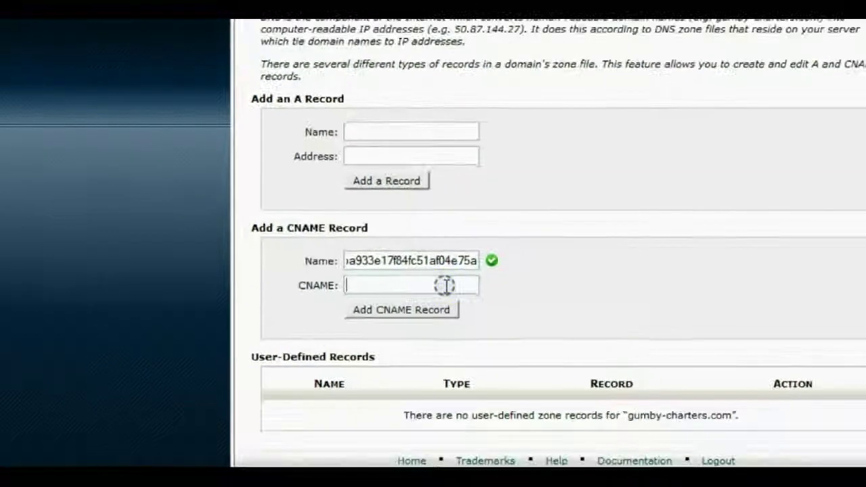
key("ctrl+v")
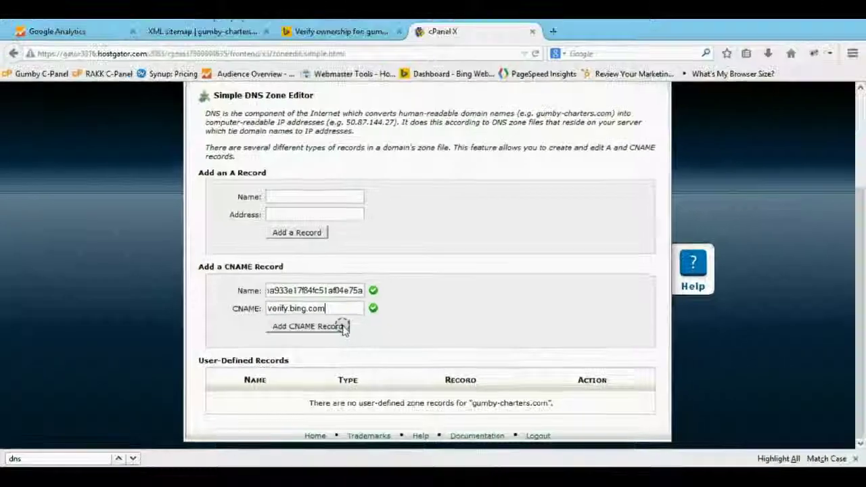
left_click(343, 328)
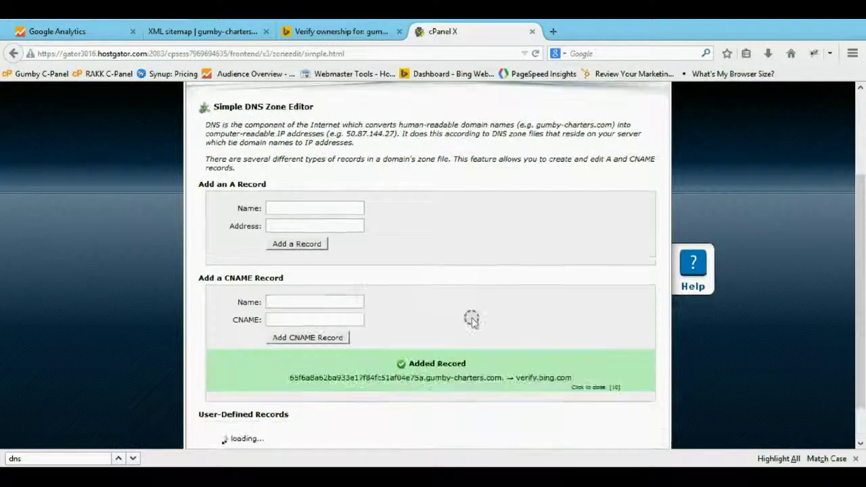
Step: Run Bing's VERIFY for gumby-charters.com, reaching its Dashboard with sitemap.xml Pending
left_click(357, 33)
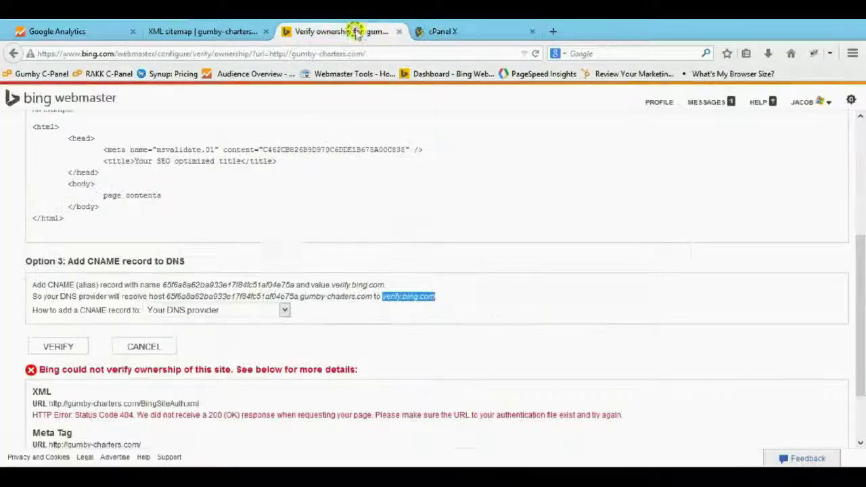
scroll(37, 345, "up", 3)
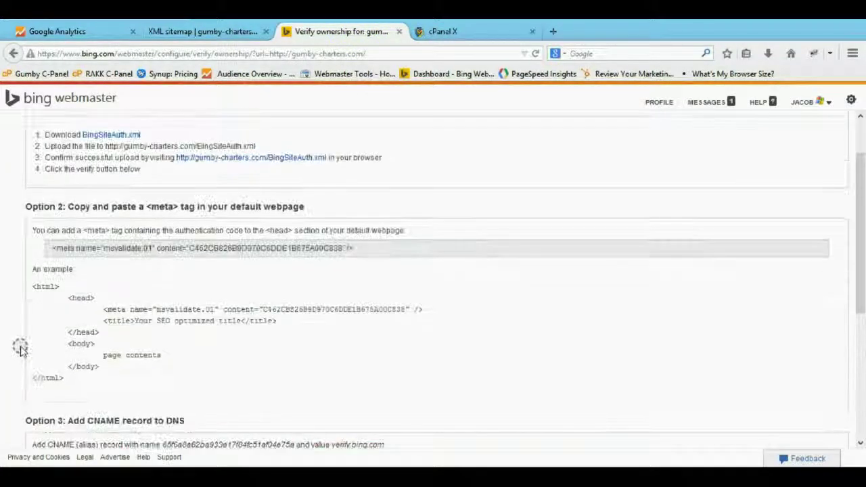
scroll(37, 345, "down", 7)
left_click(58, 267)
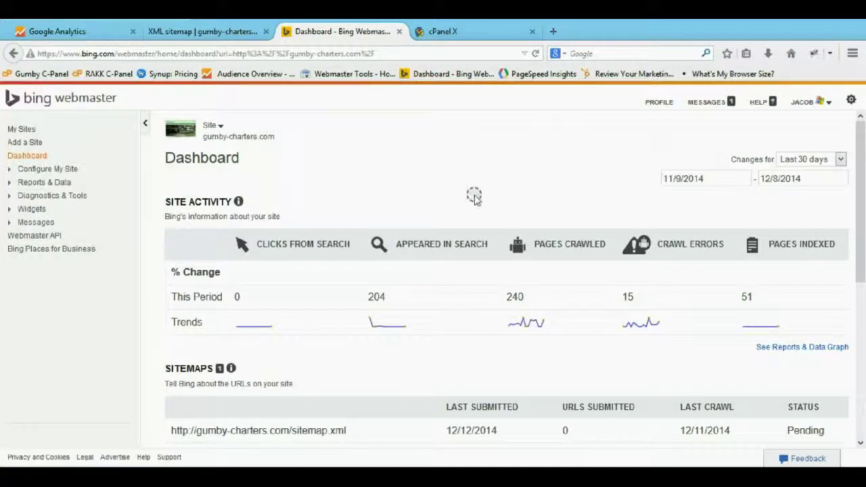
scroll(375, 215, "down", 5)
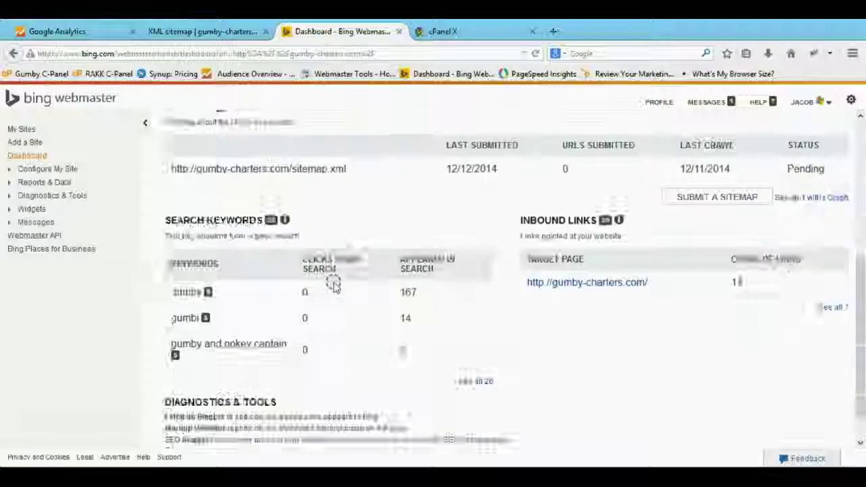
scroll(332, 284, "up", 3)
scroll(332, 284, "up", 2)
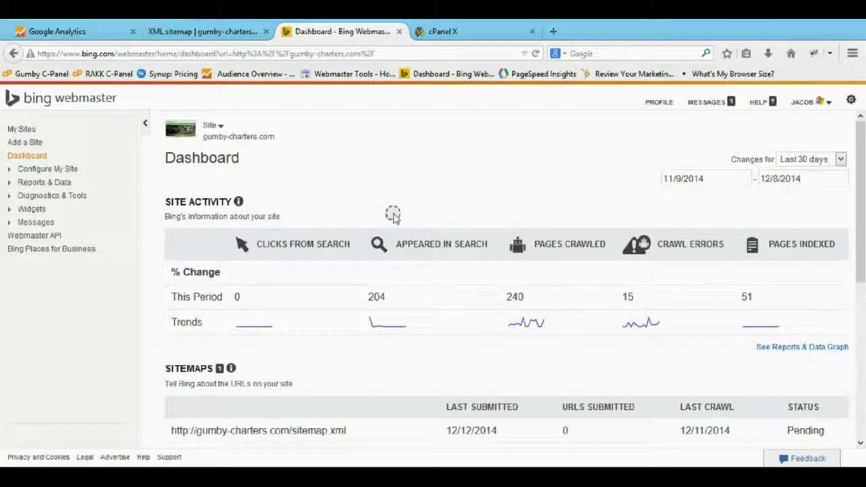